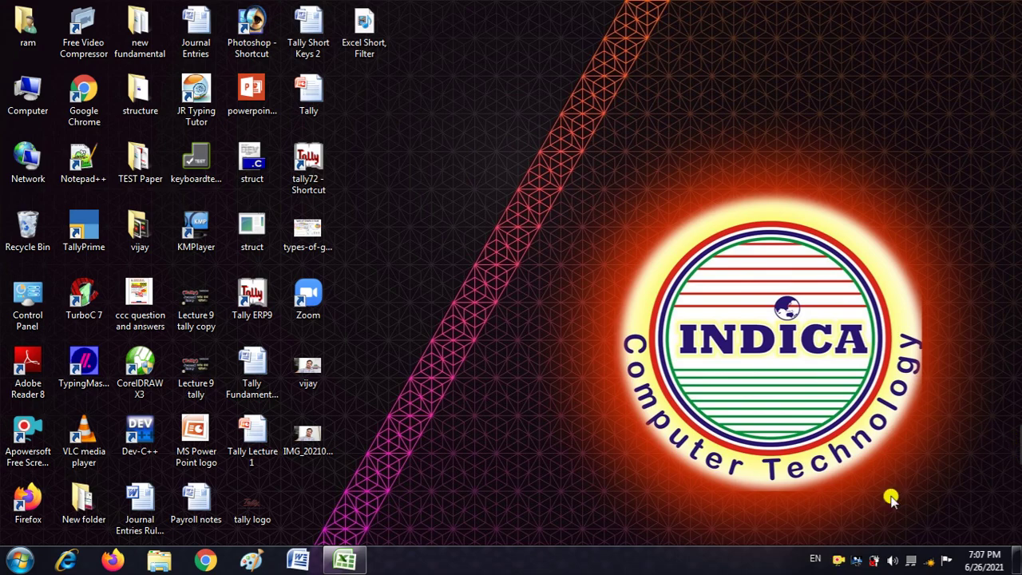
Step: Restore the vijay workbook window from the taskbar
left_click(347, 562)
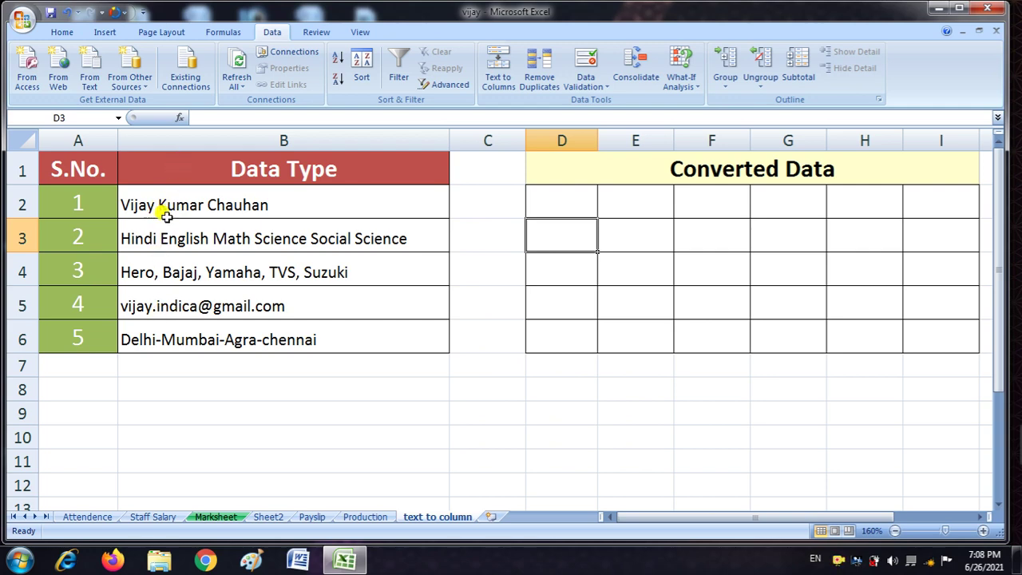
left_click(166, 205)
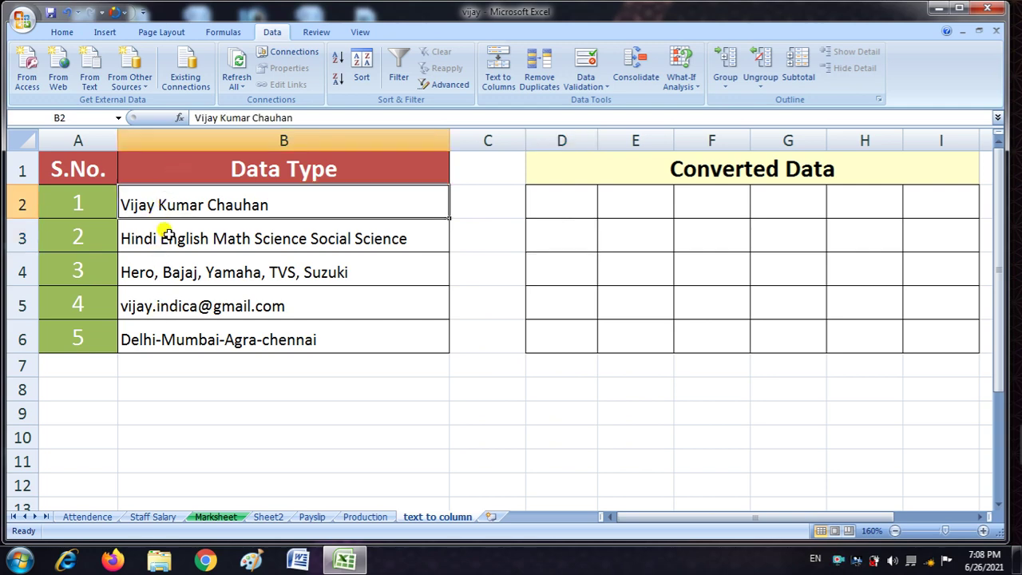
left_click(166, 234)
left_click(168, 275)
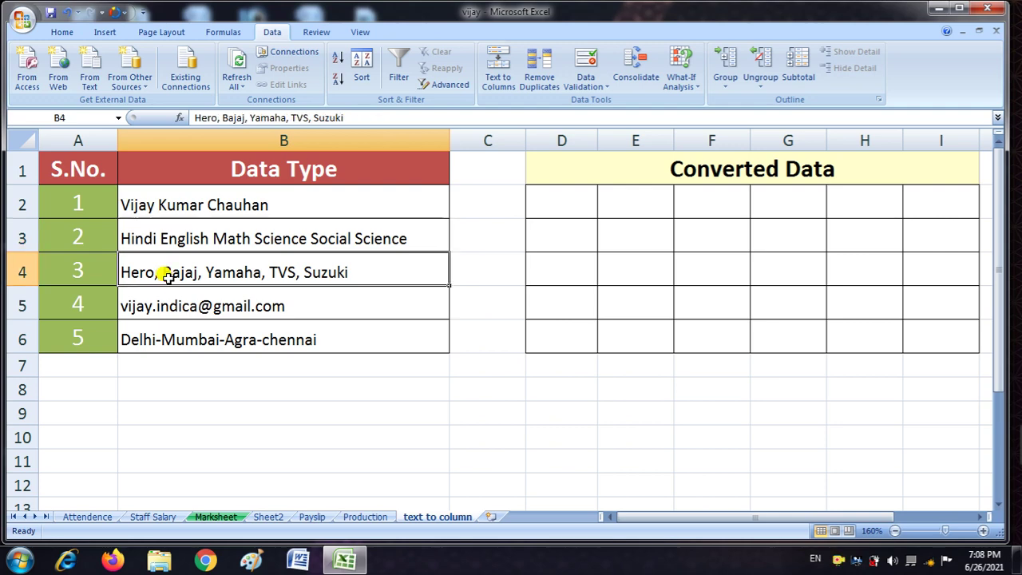
left_click(166, 310)
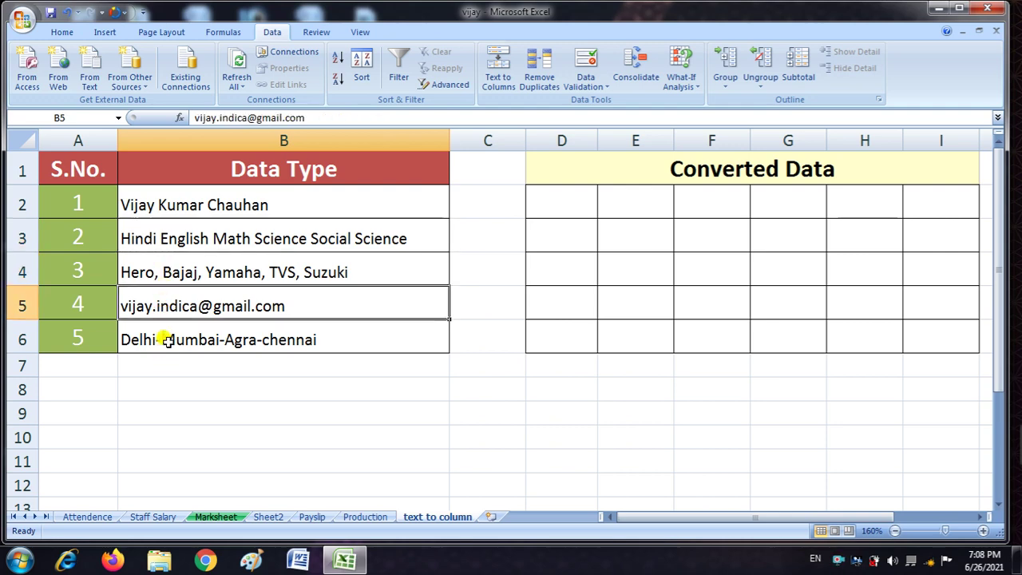
left_click(165, 338)
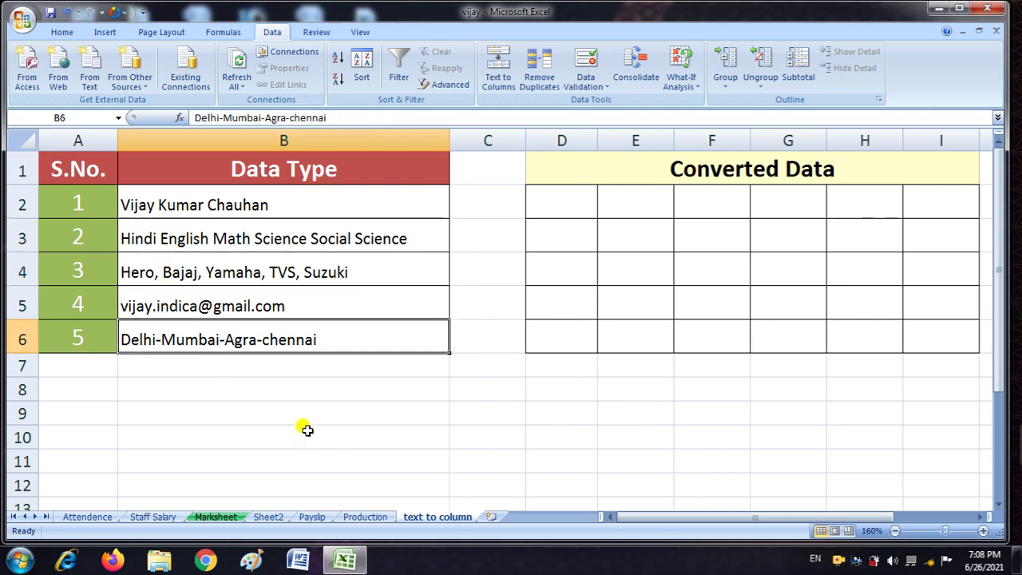
left_click(172, 206)
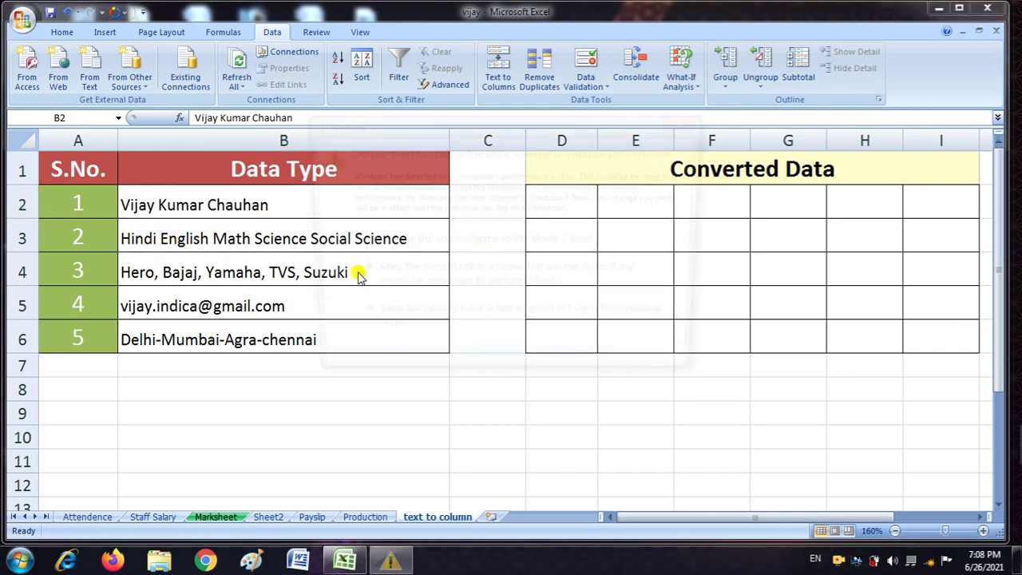
left_click(687, 125)
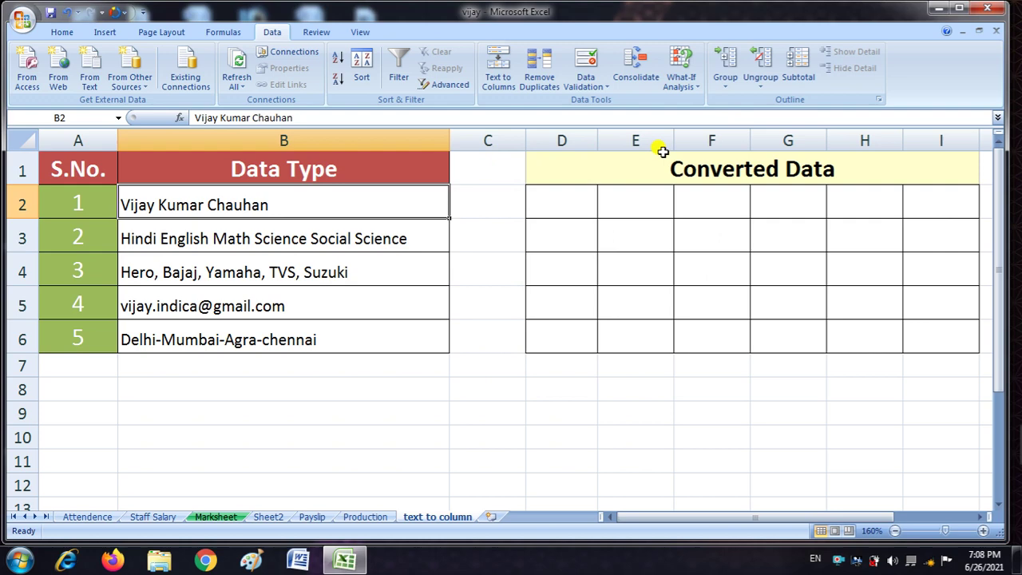
left_click(568, 234)
left_click(656, 238)
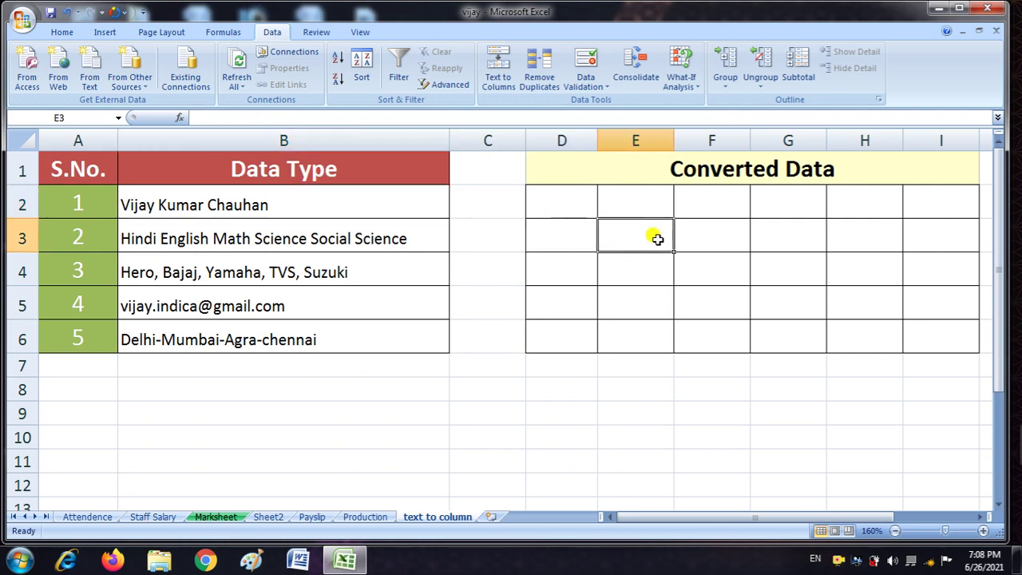
left_click(713, 237)
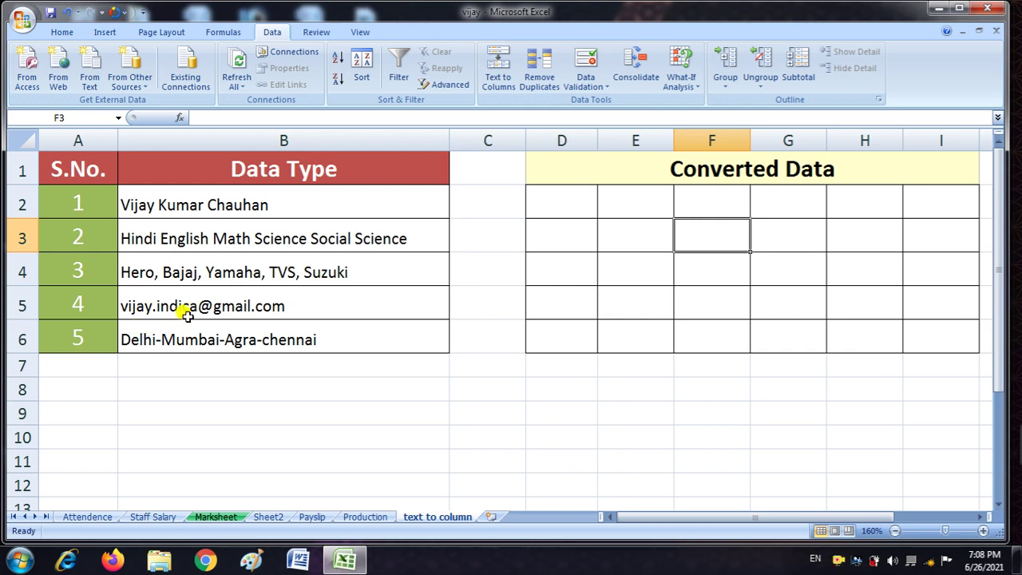
left_click(570, 300)
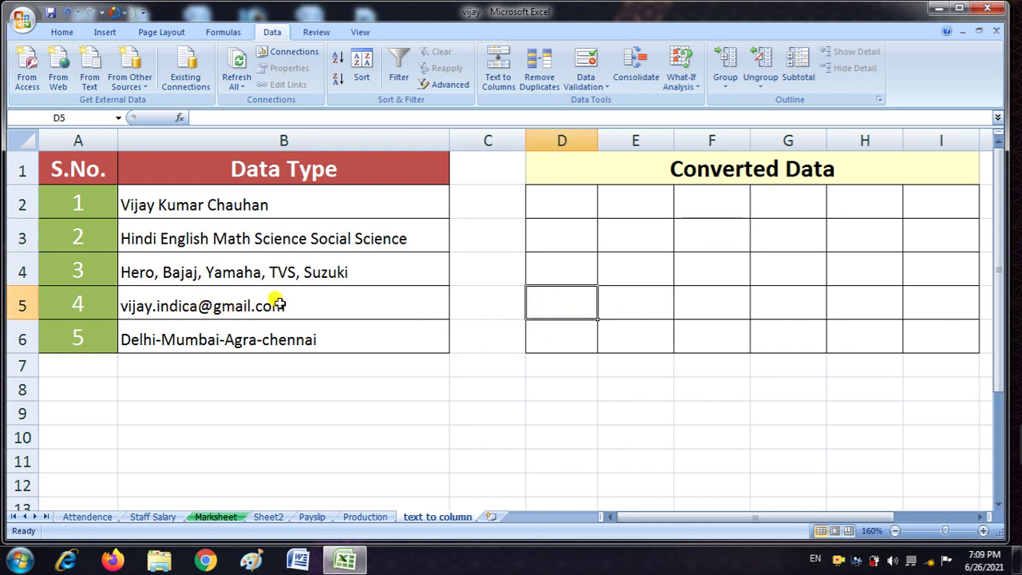
left_click(639, 309)
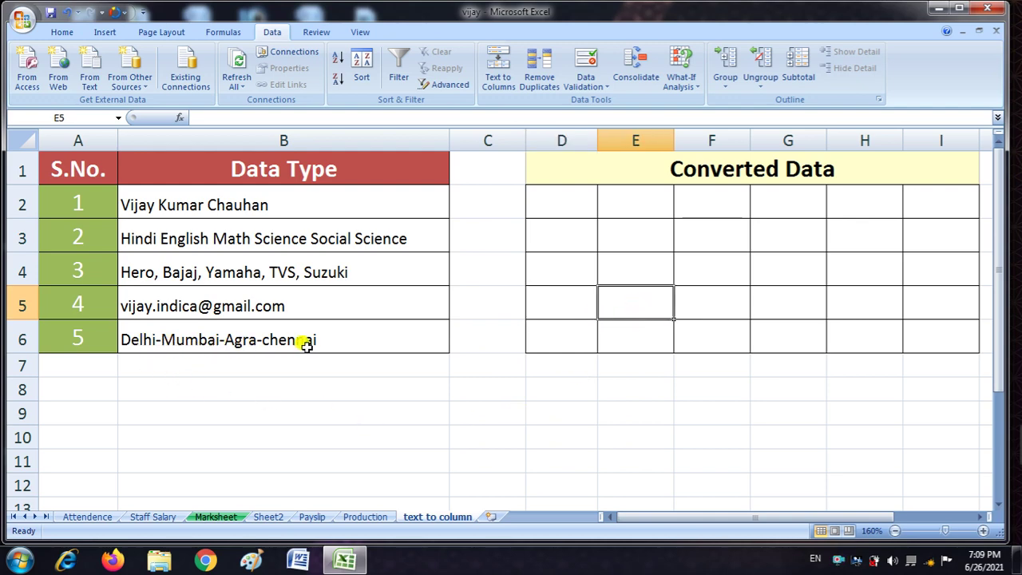
left_click(550, 337)
left_click(631, 344)
left_click(742, 342)
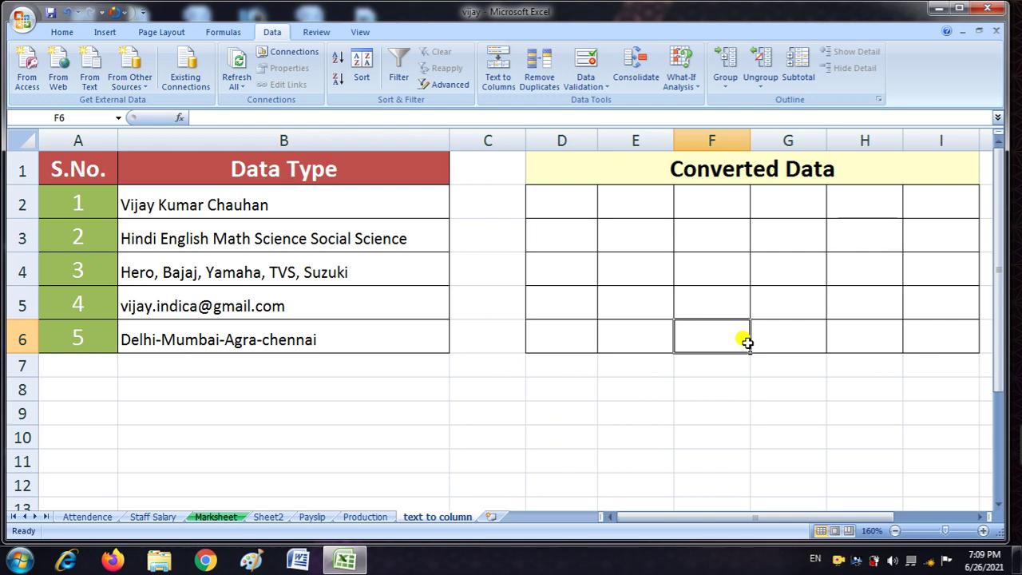
left_click(202, 205)
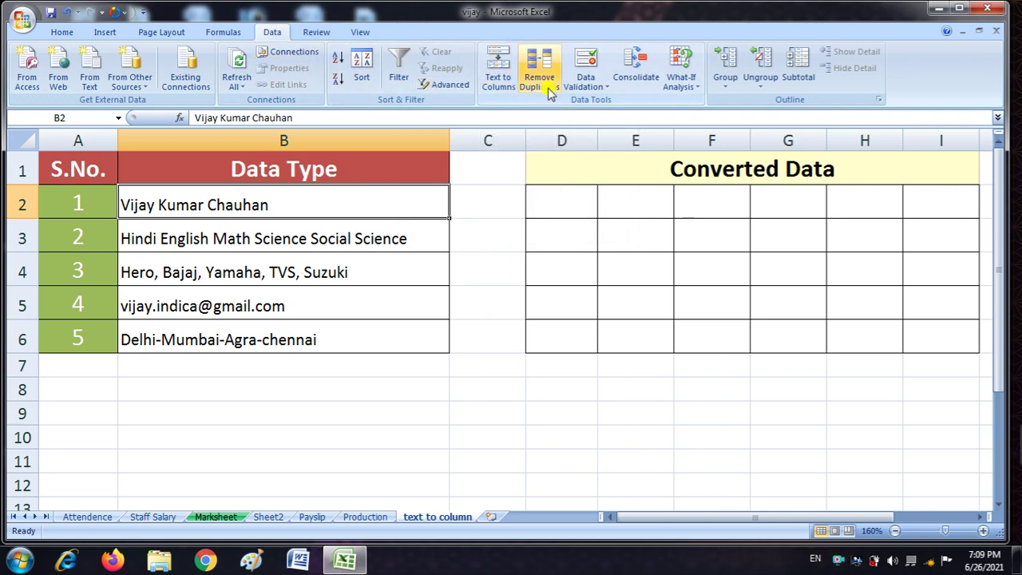
Step: Set up a fixed-width Text to Columns split of B2's name with destination $D$2
left_click(497, 72)
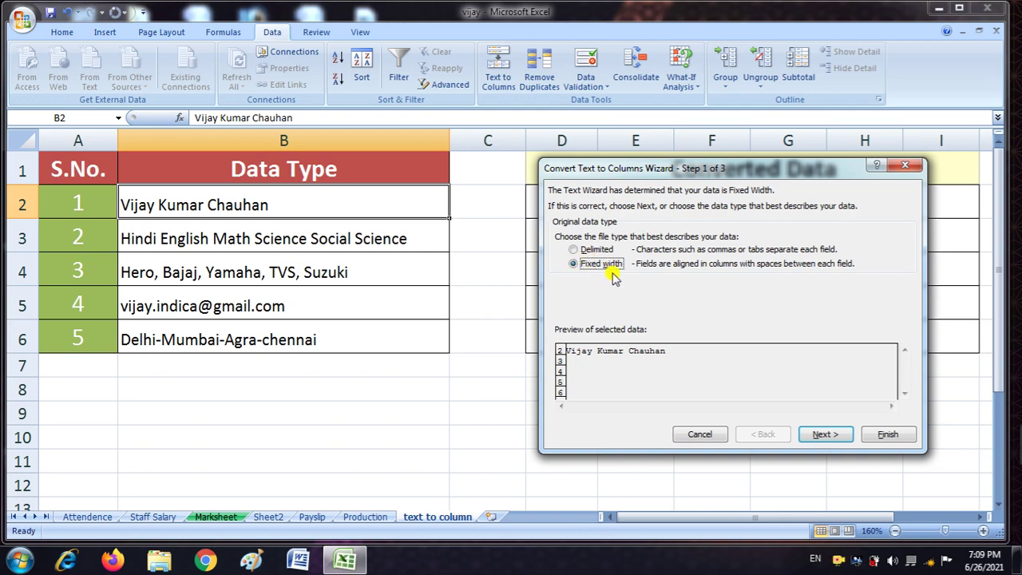
left_click_drag(697, 176, 644, 236)
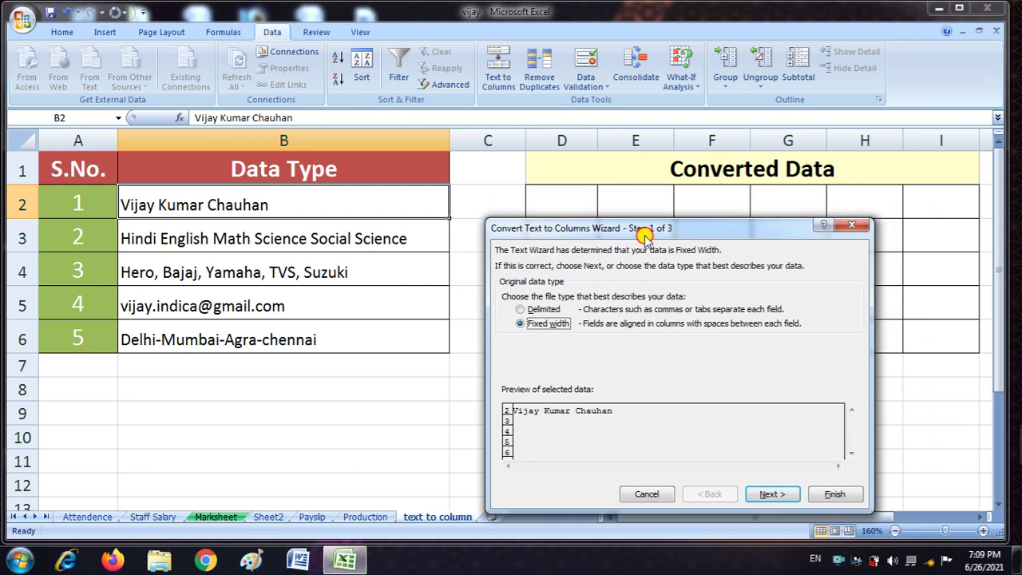
left_click(770, 495)
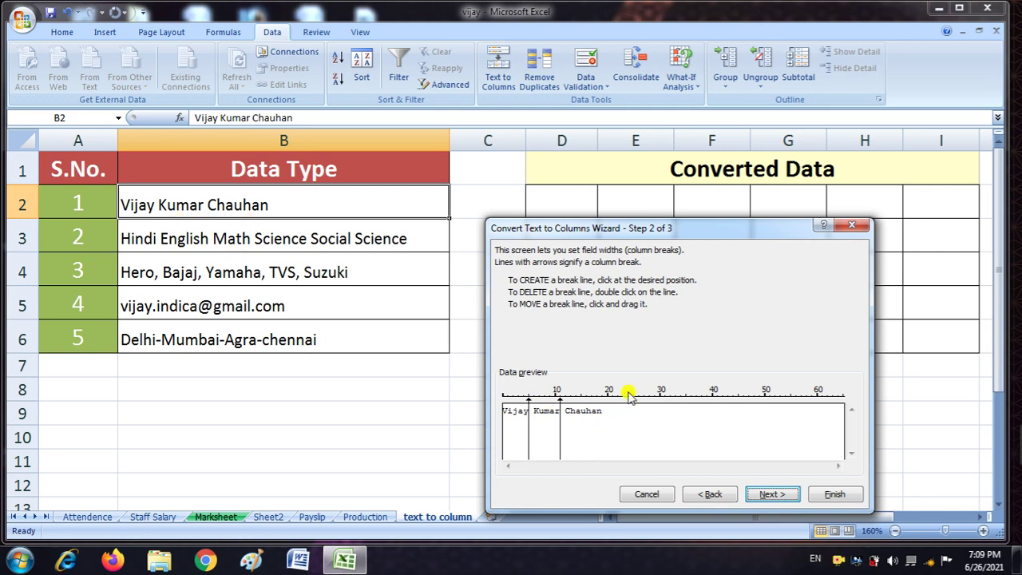
left_click(768, 493)
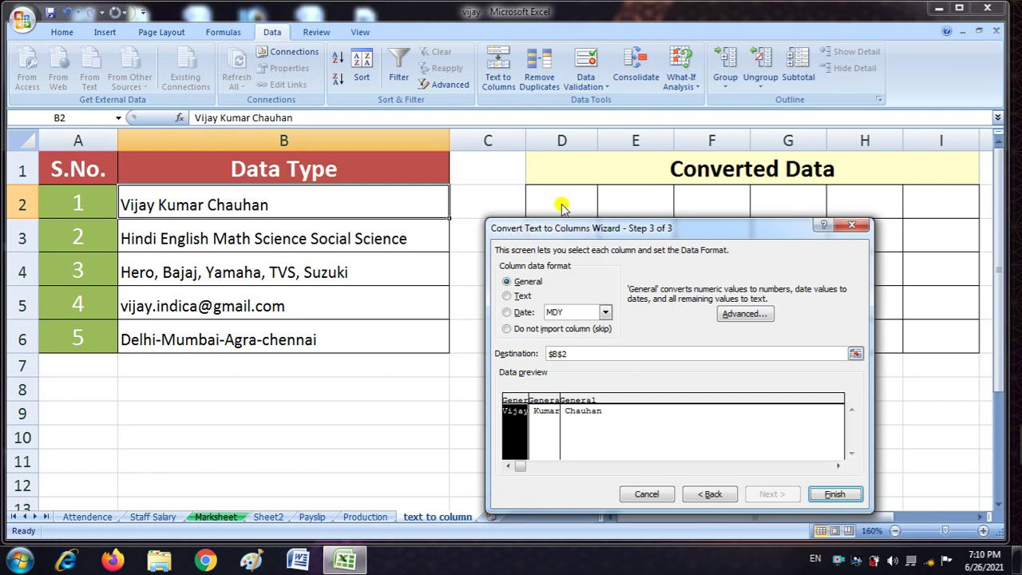
left_click_drag(570, 232, 296, 313)
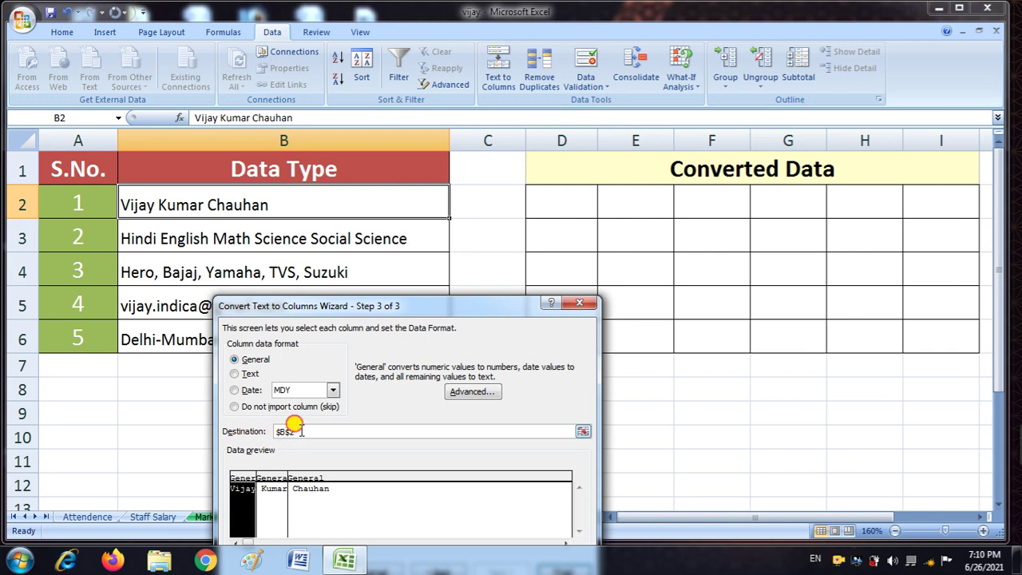
left_click_drag(300, 431, 259, 431)
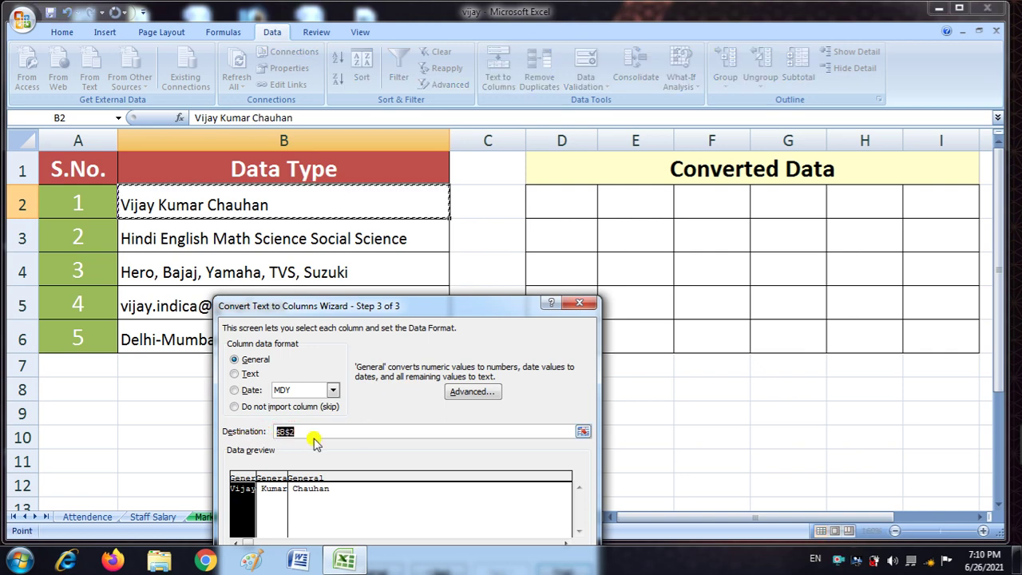
key("BackSpace")
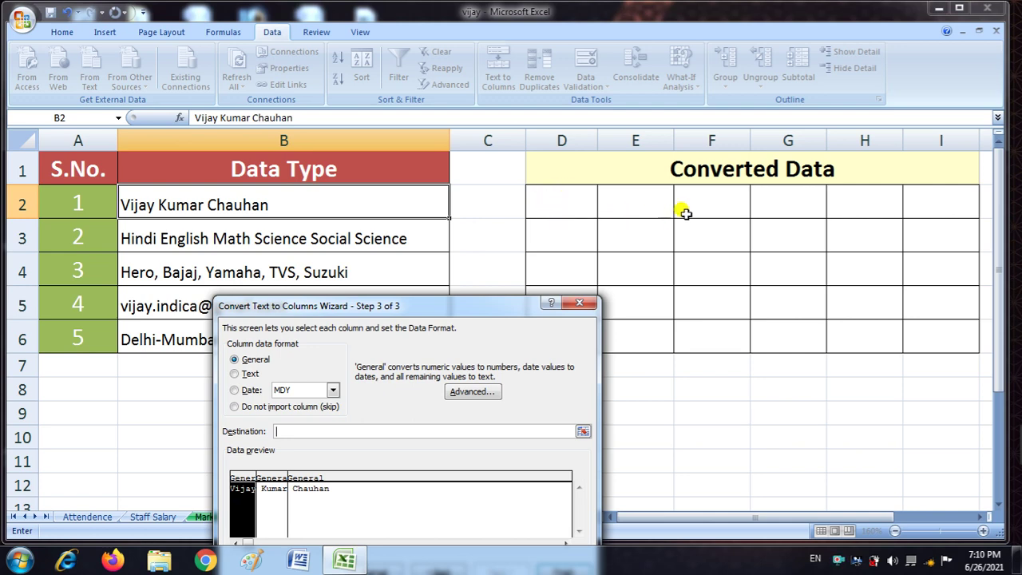
left_click(558, 195)
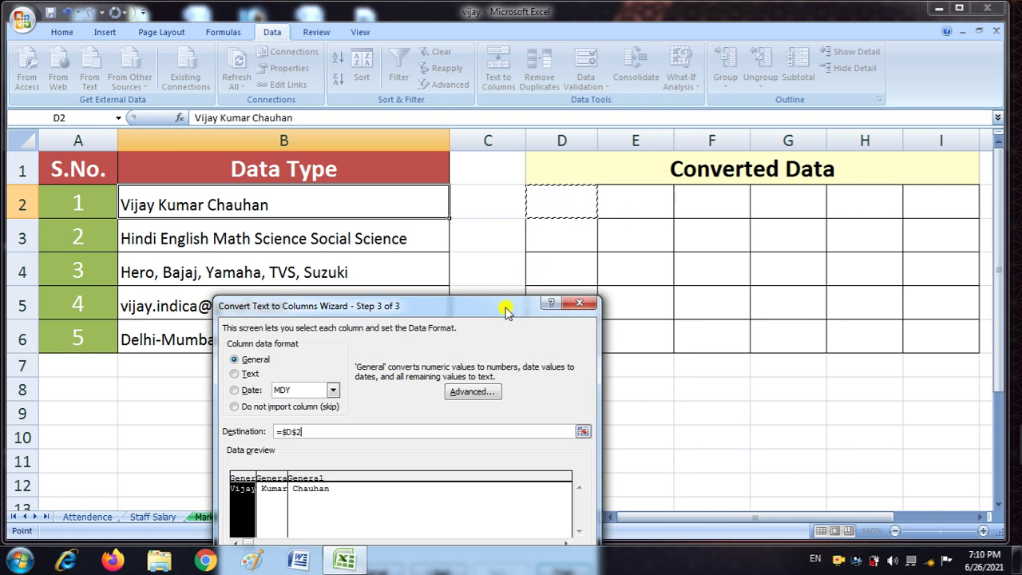
left_click_drag(511, 307, 581, 236)
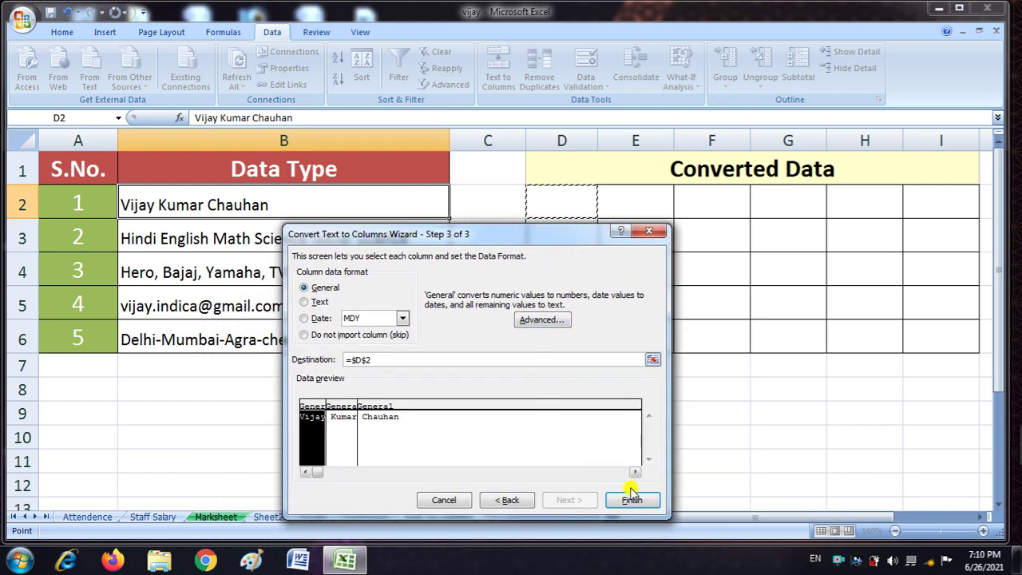
left_click(632, 499)
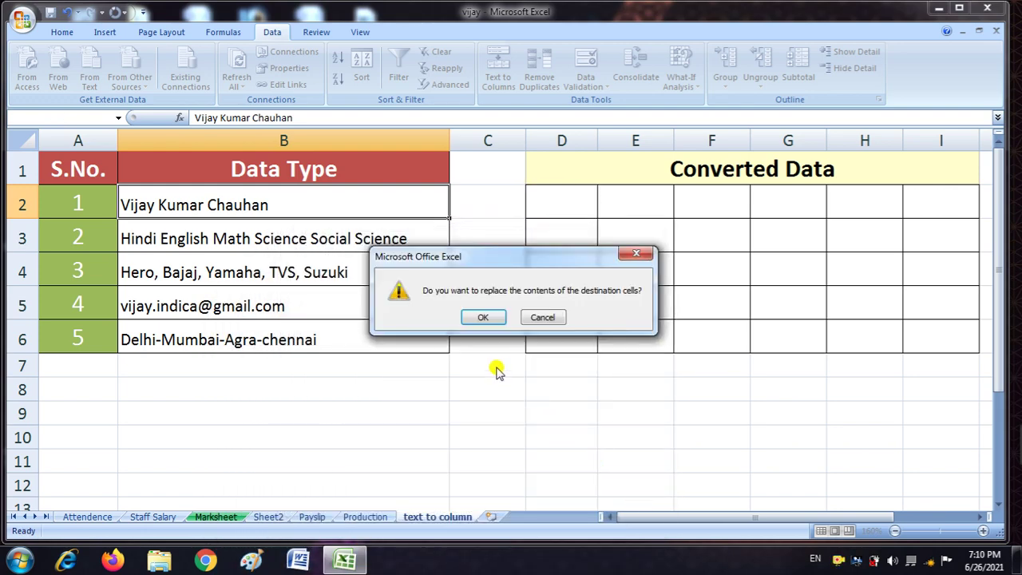
left_click(483, 319)
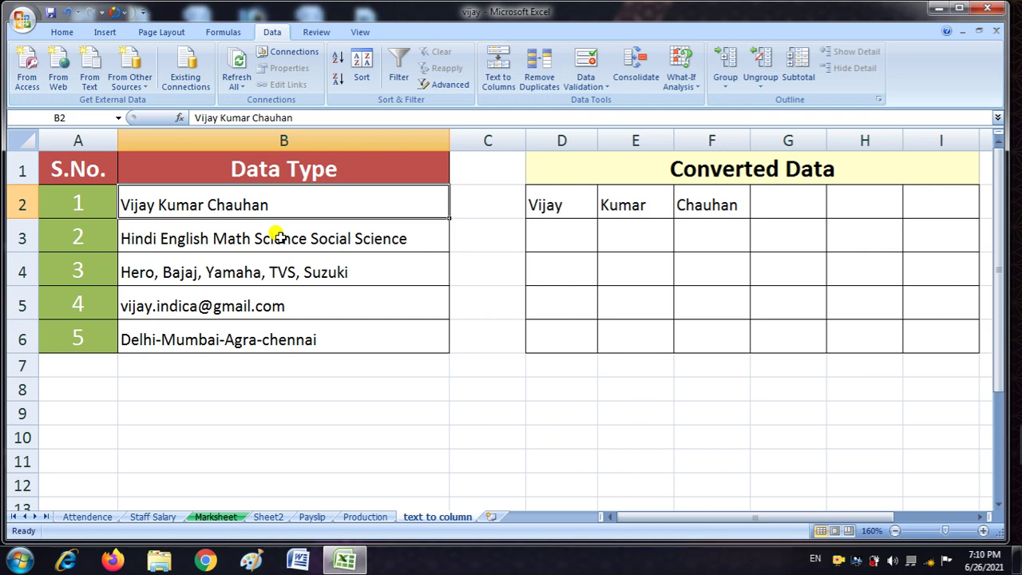
left_click(277, 234)
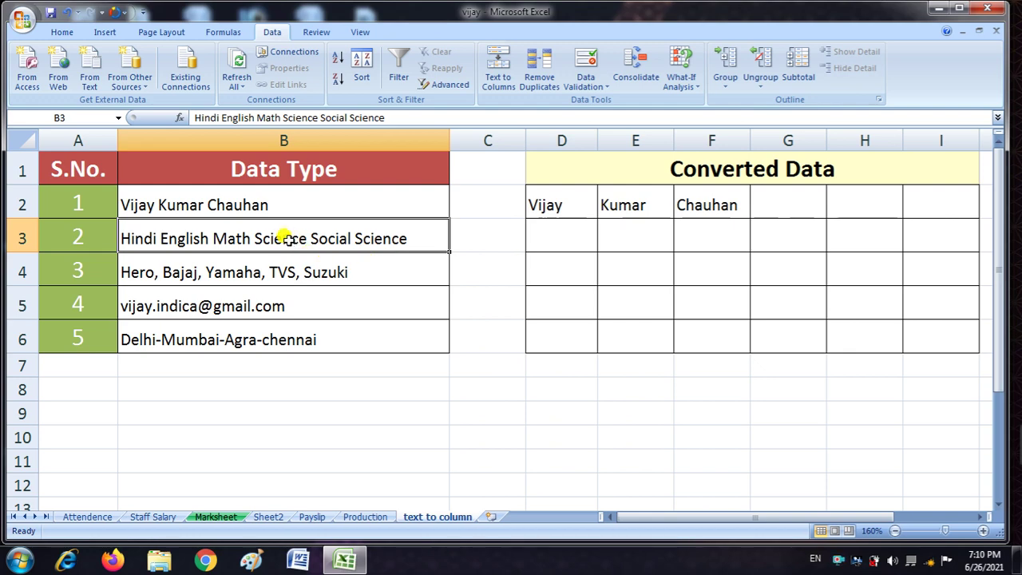
Step: Start a fixed-width Text to Columns split of B3's subject list, reaching the break-line step
left_click(495, 85)
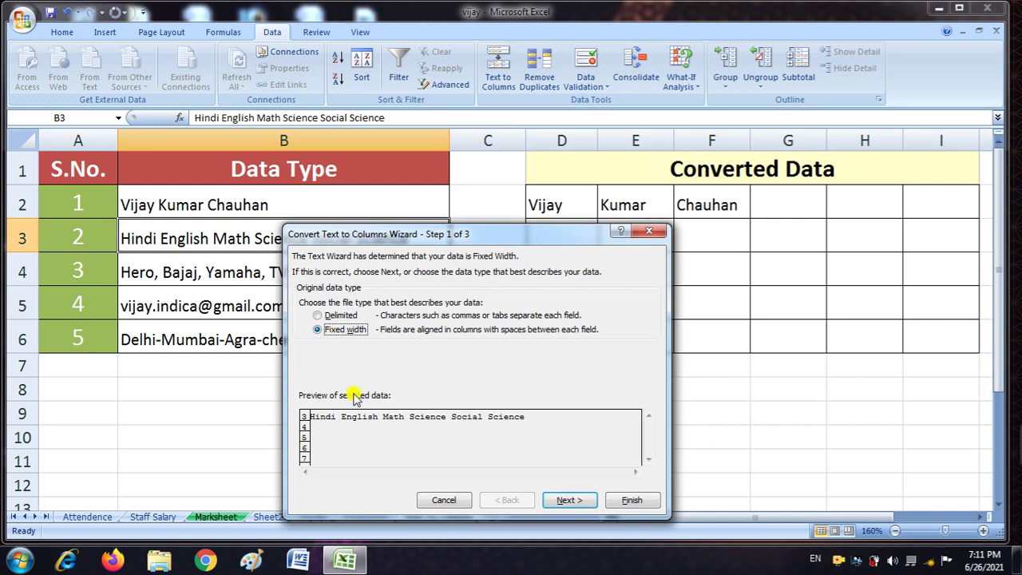
left_click(572, 502)
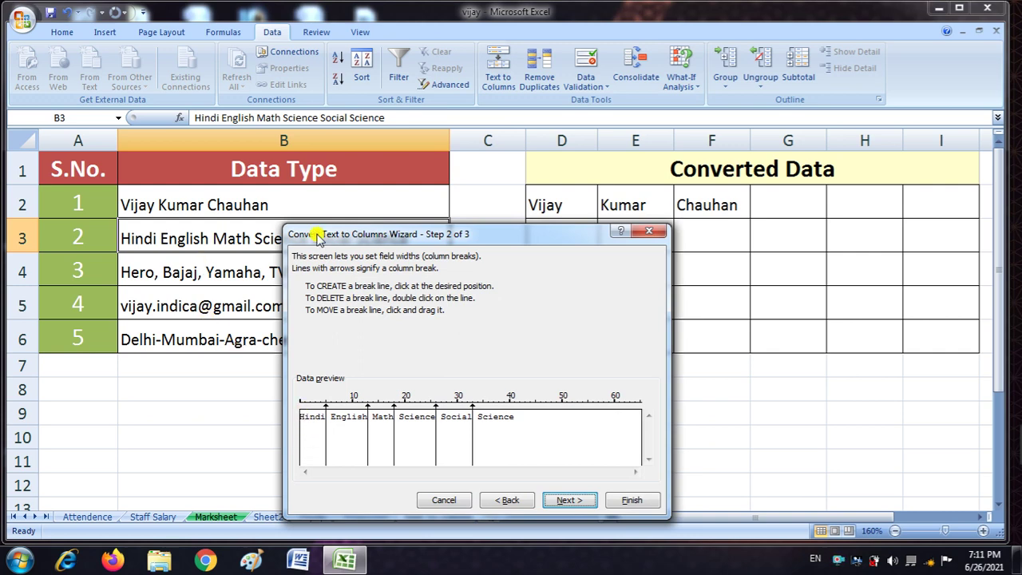
left_click_drag(318, 233, 463, 239)
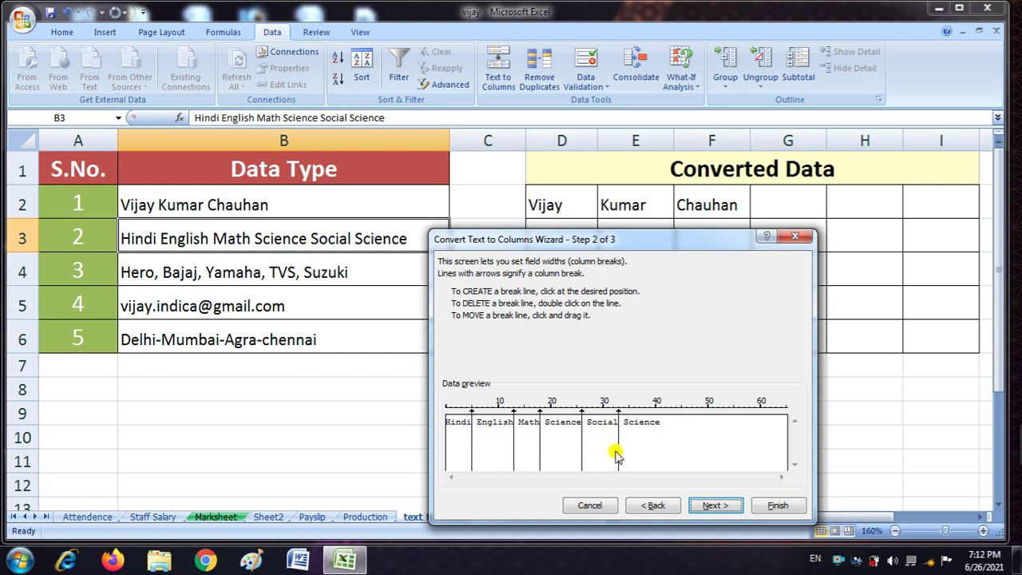
Step: Move the last break past Science, output to D3 and confirm replacing; then select B4
left_click(618, 434)
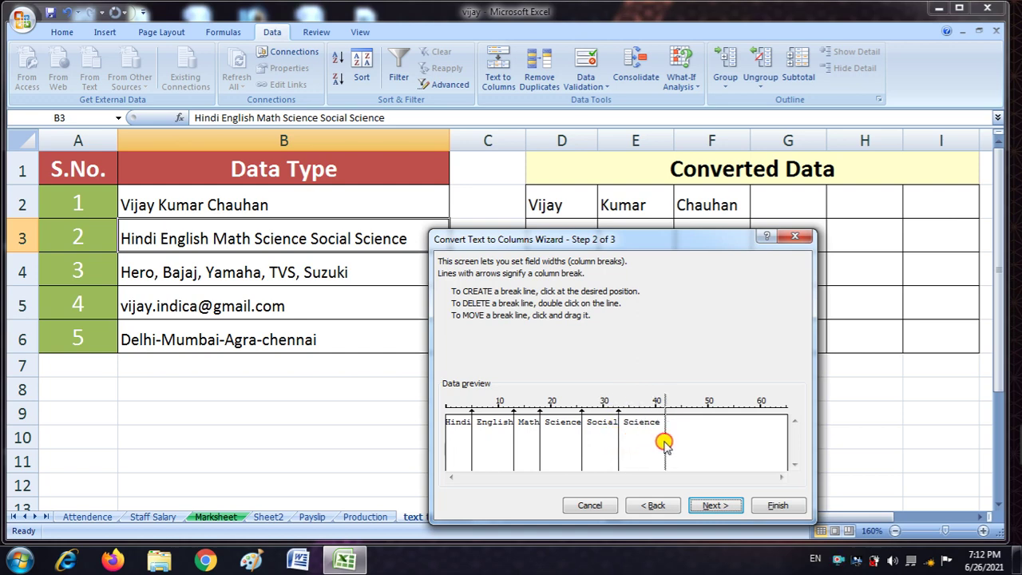
left_click_drag(621, 441, 664, 439)
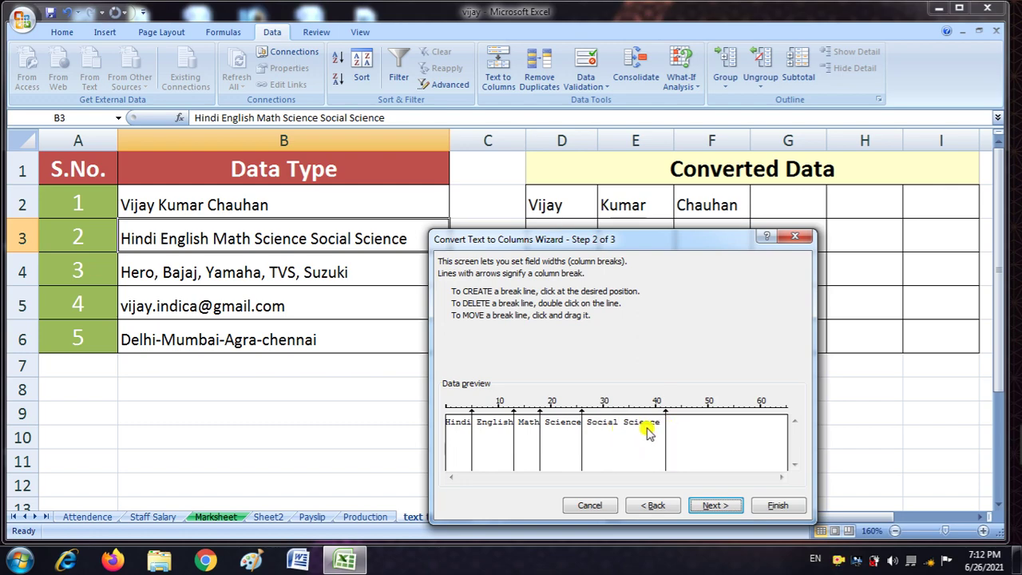
left_click(719, 504)
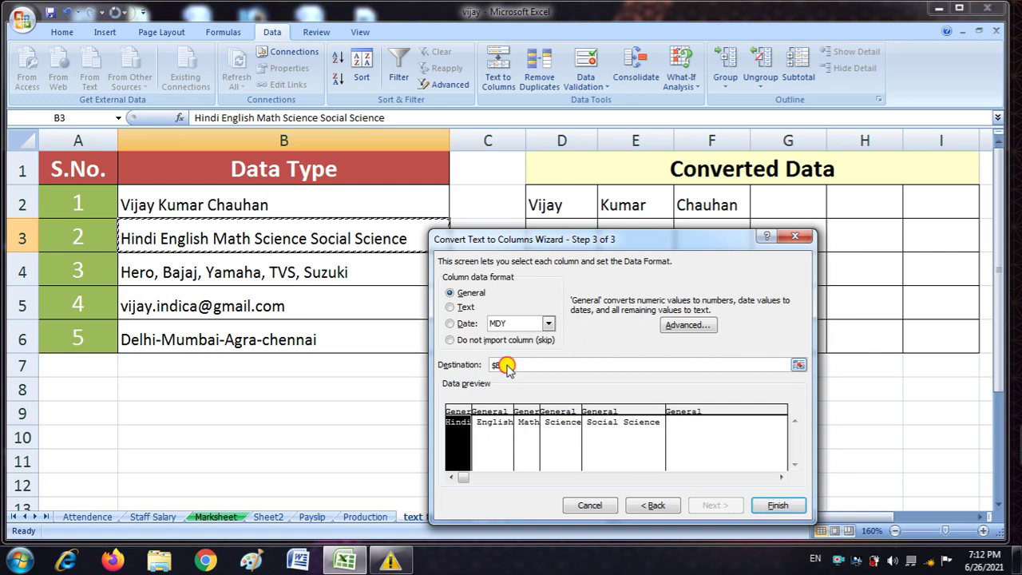
left_click_drag(514, 365, 484, 369)
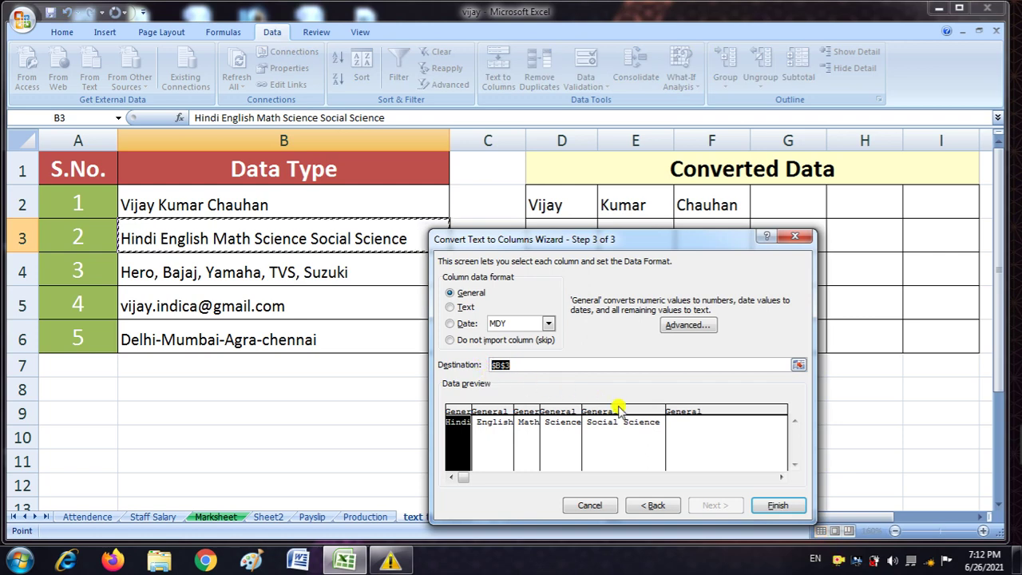
key("BackSpace")
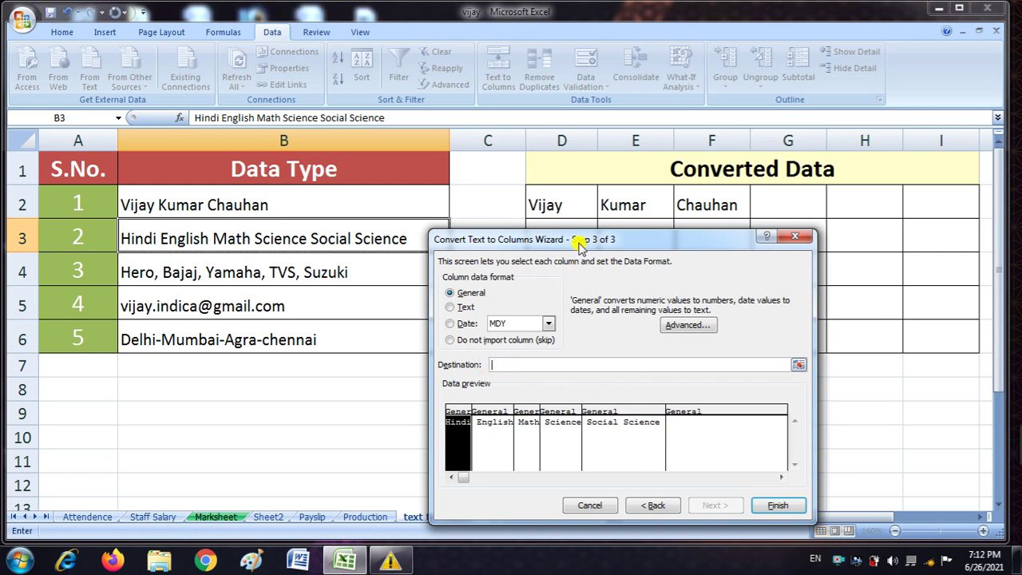
left_click_drag(579, 245, 580, 275)
left_click(556, 230)
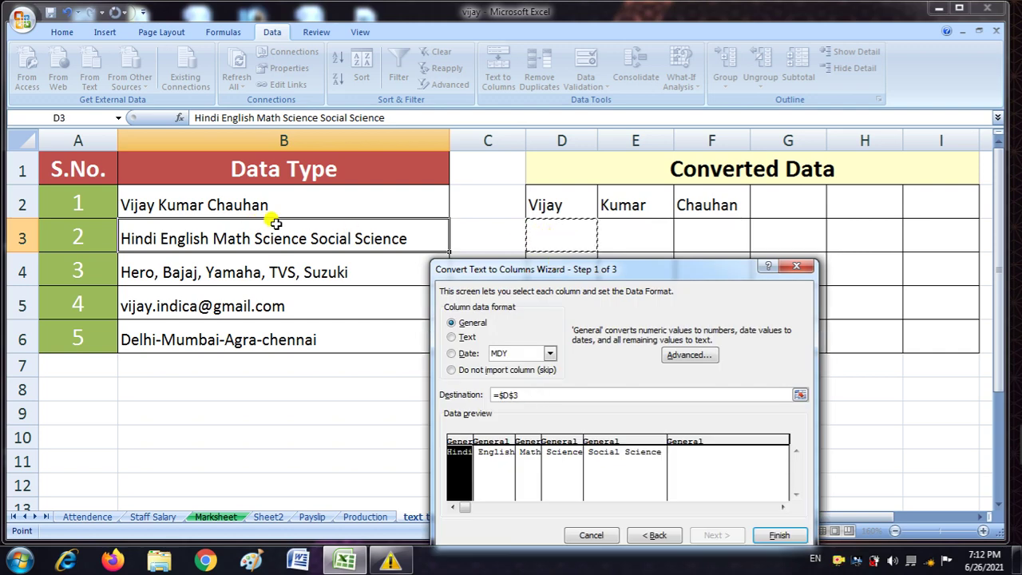
left_click(755, 534)
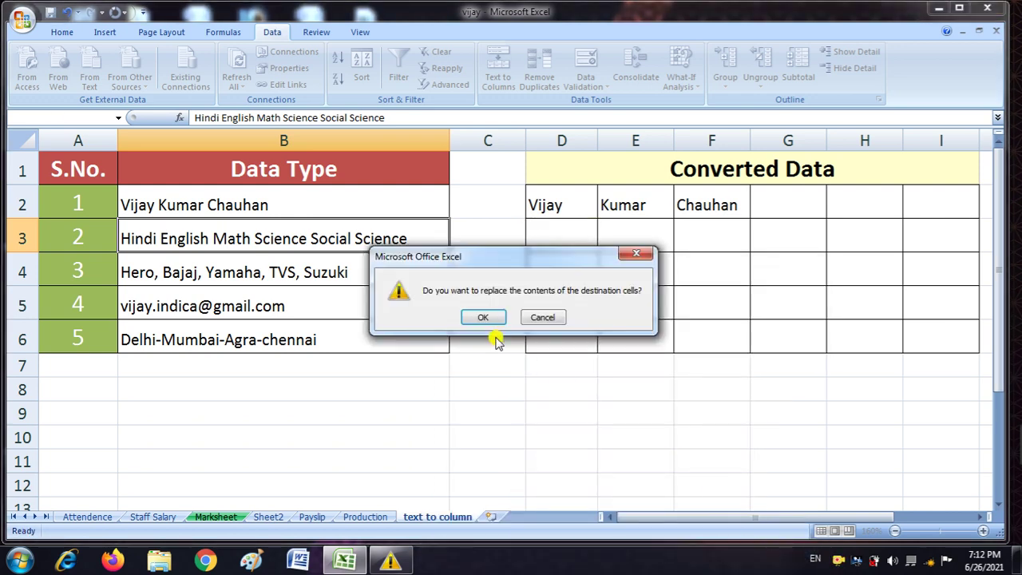
left_click(483, 318)
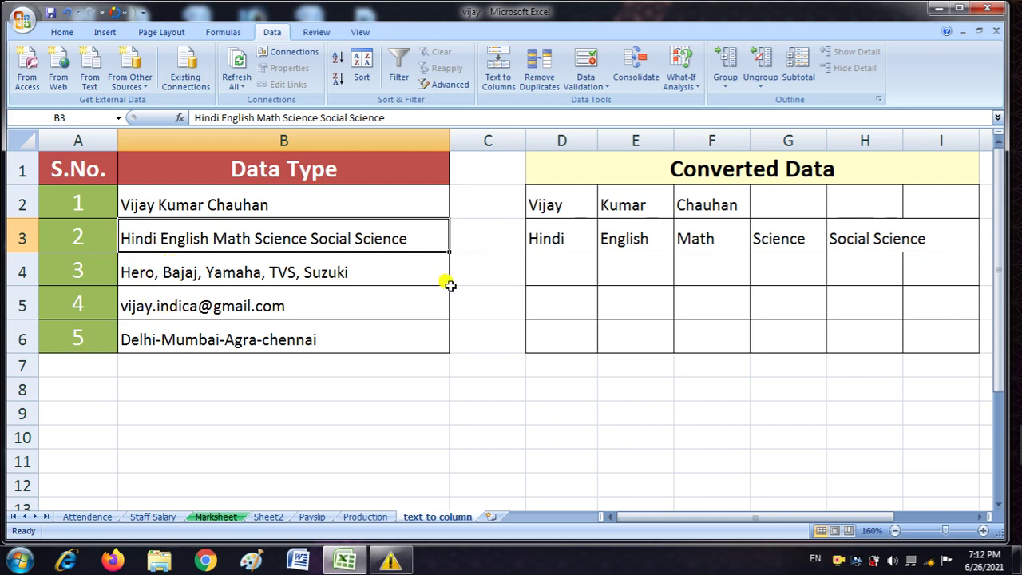
left_click(226, 272)
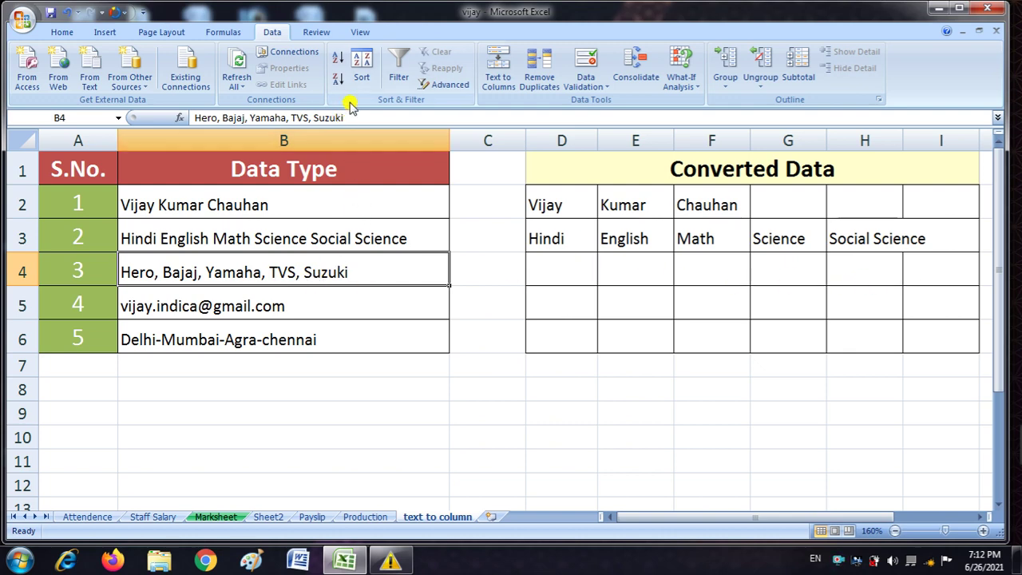
Step: Launch Text to Columns on B4's brand list with Delimited as the data type
left_click(495, 72)
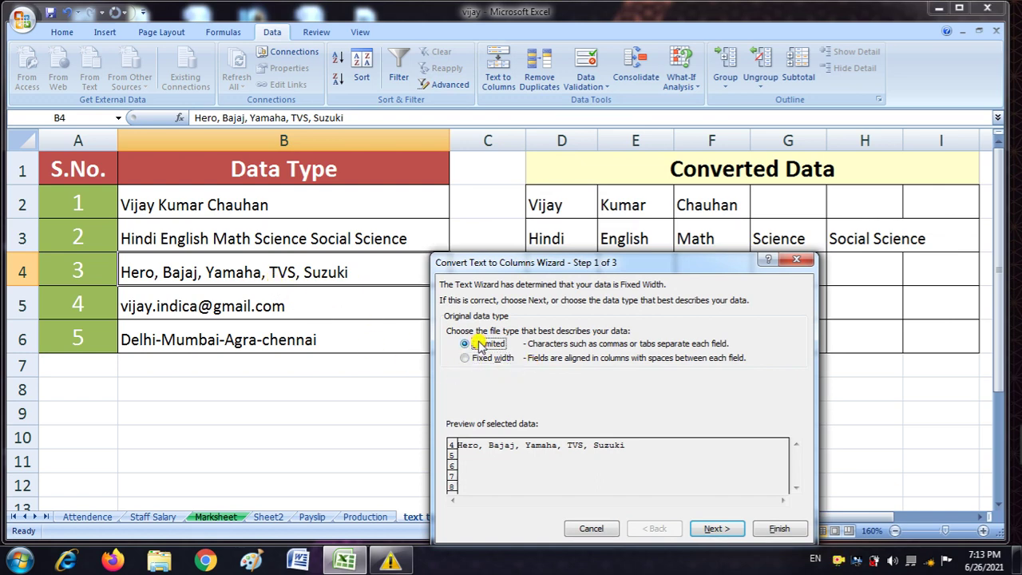
Step: Use Comma as the delimiter, previewing Hero, Bajaj, Yamaha, TVS and Suzuki as five columns
left_click(716, 528)
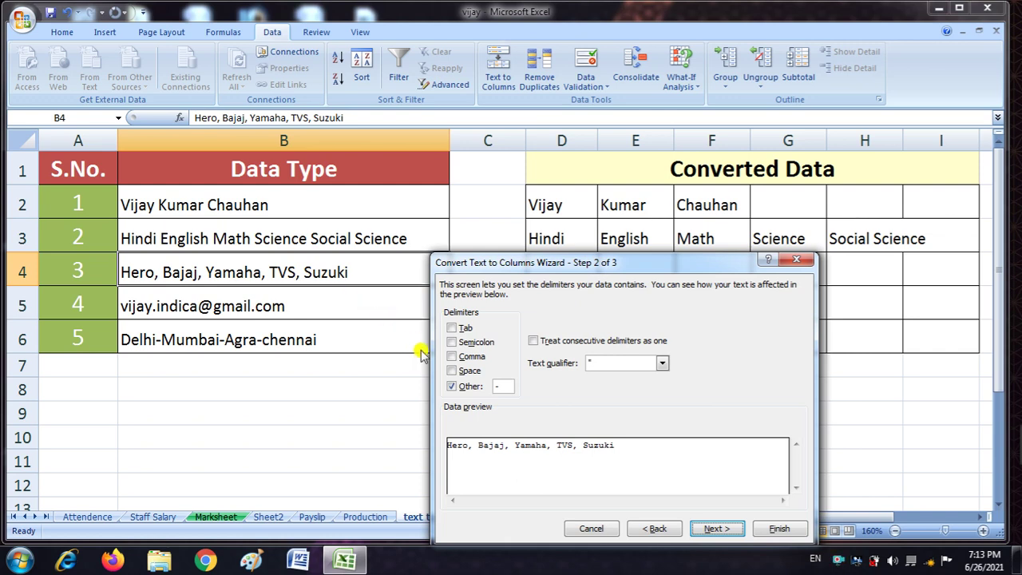
left_click(453, 357)
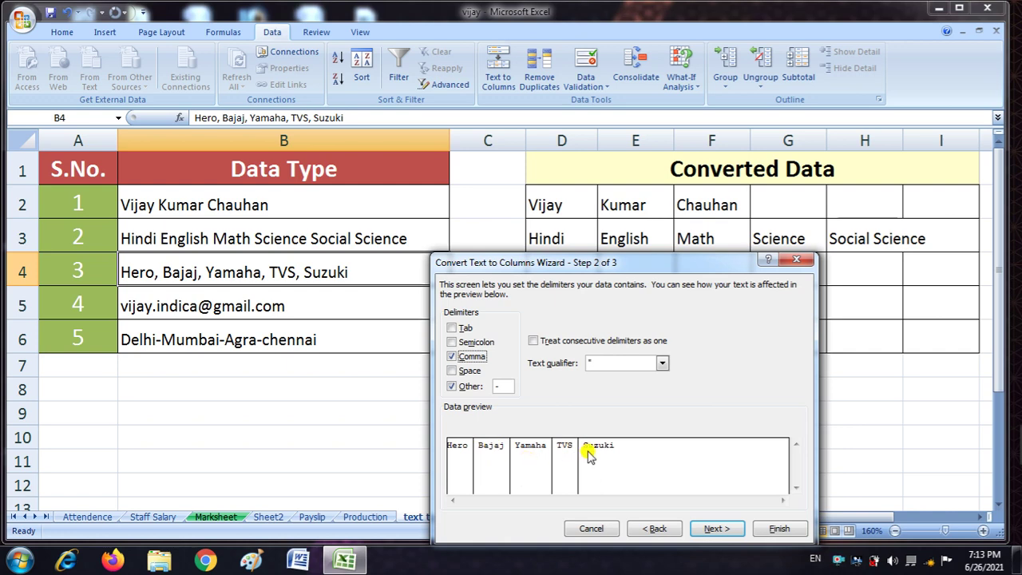
left_click(718, 528)
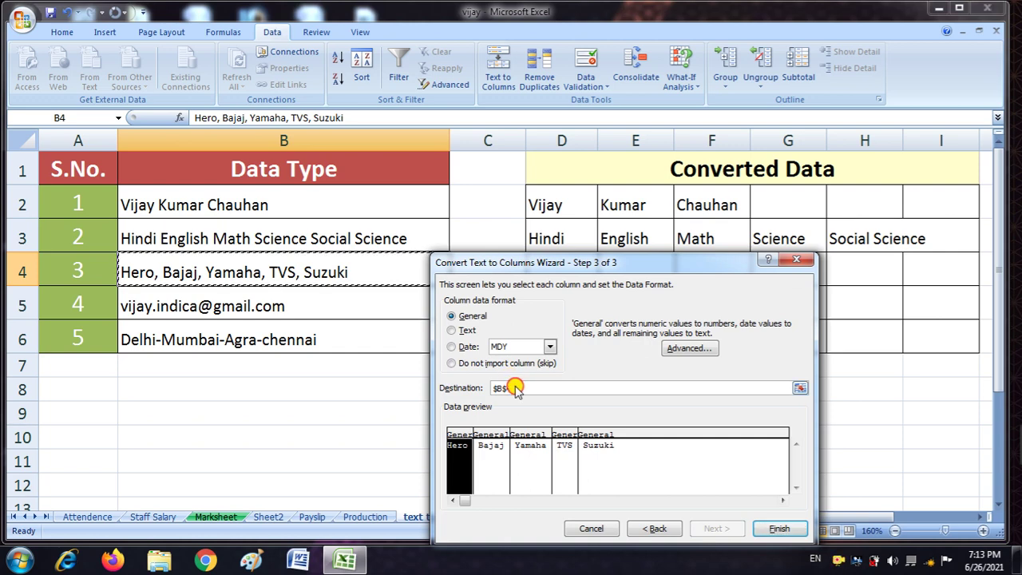
Step: Set the destination to D4 and finish, overwriting D4:H4 with the five brands
left_click_drag(515, 387, 470, 386)
key("BackSpace")
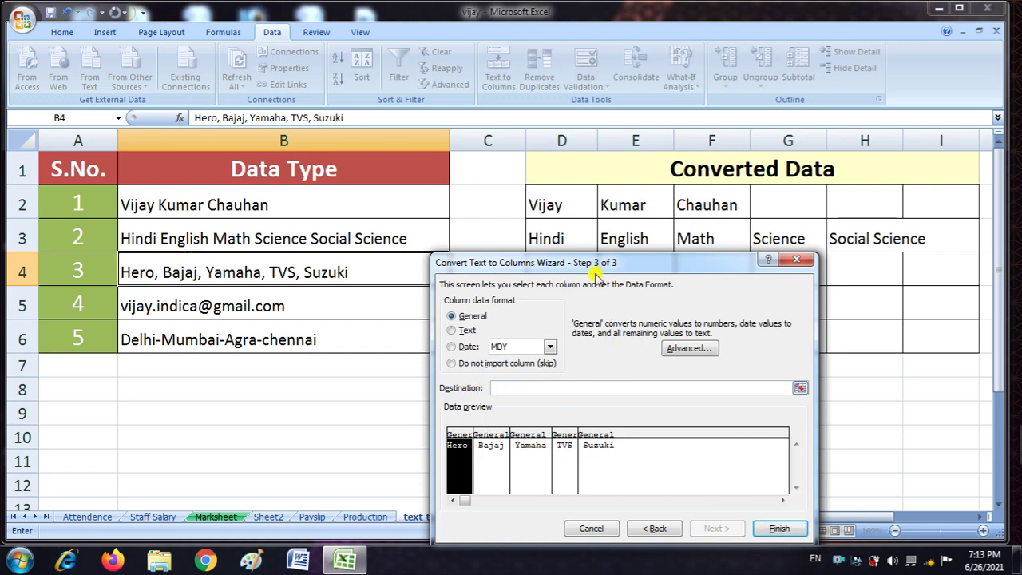
left_click_drag(589, 266, 585, 314)
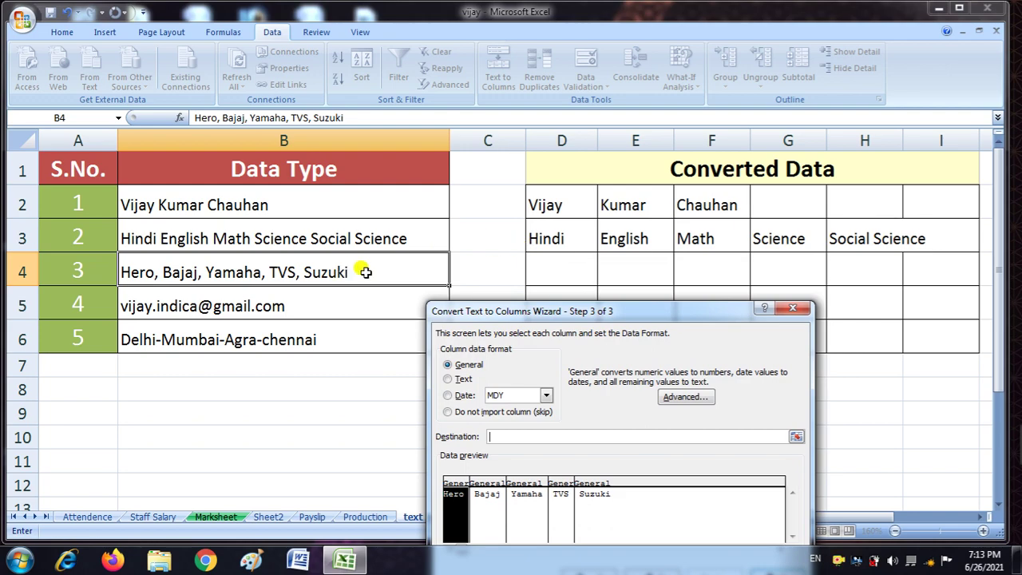
left_click(549, 272)
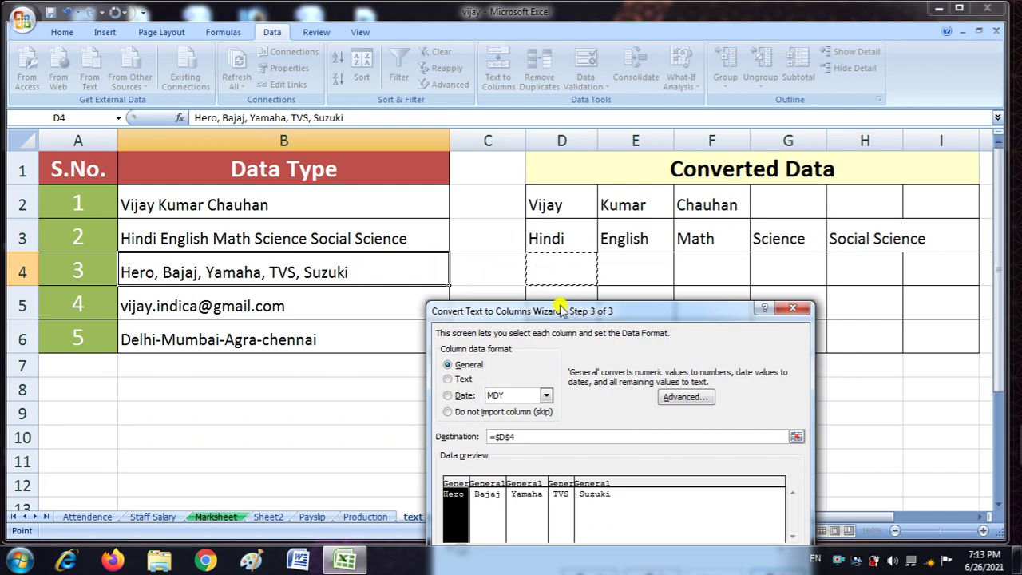
left_click_drag(562, 318, 212, 217)
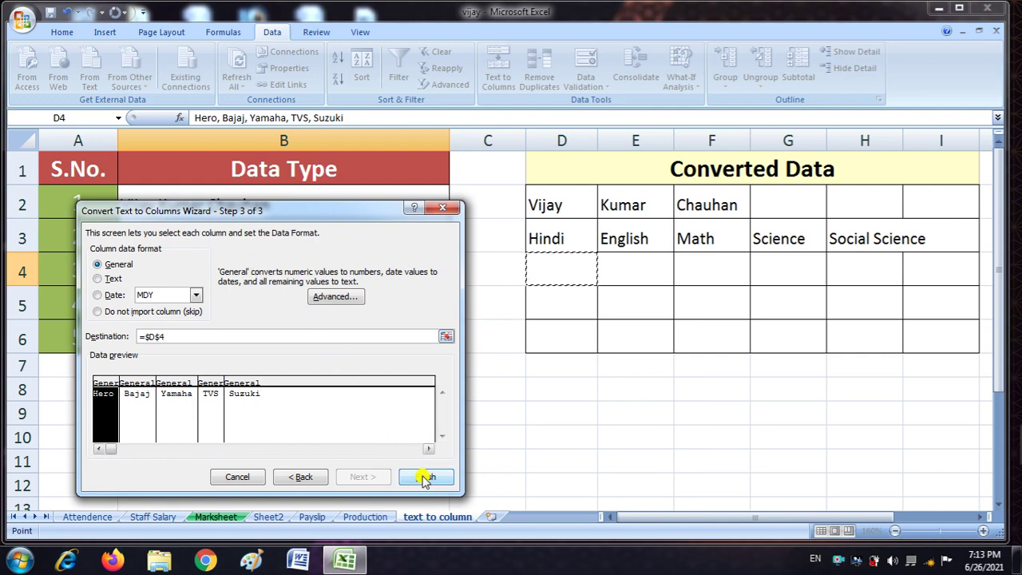
left_click(426, 478)
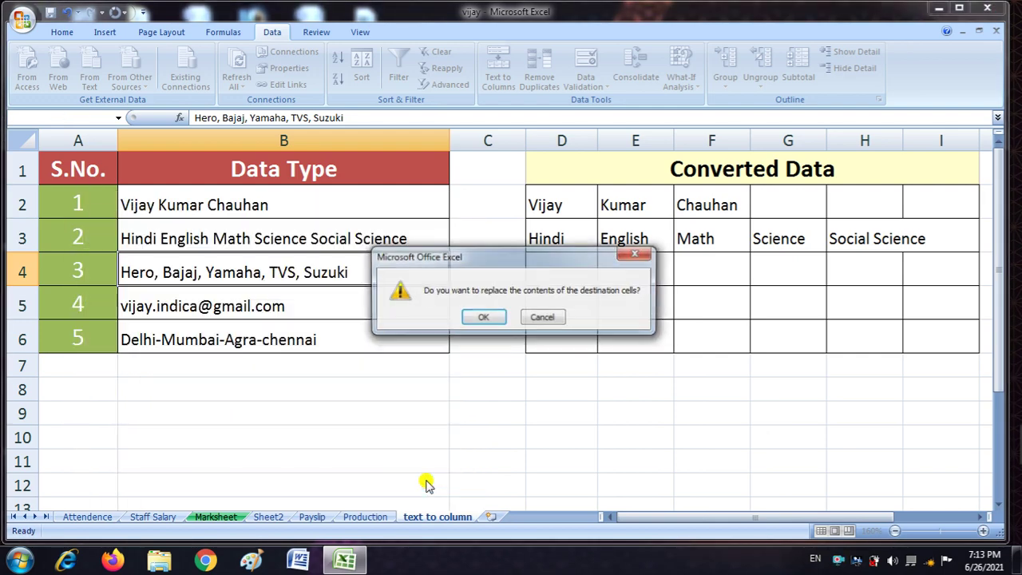
left_click(481, 317)
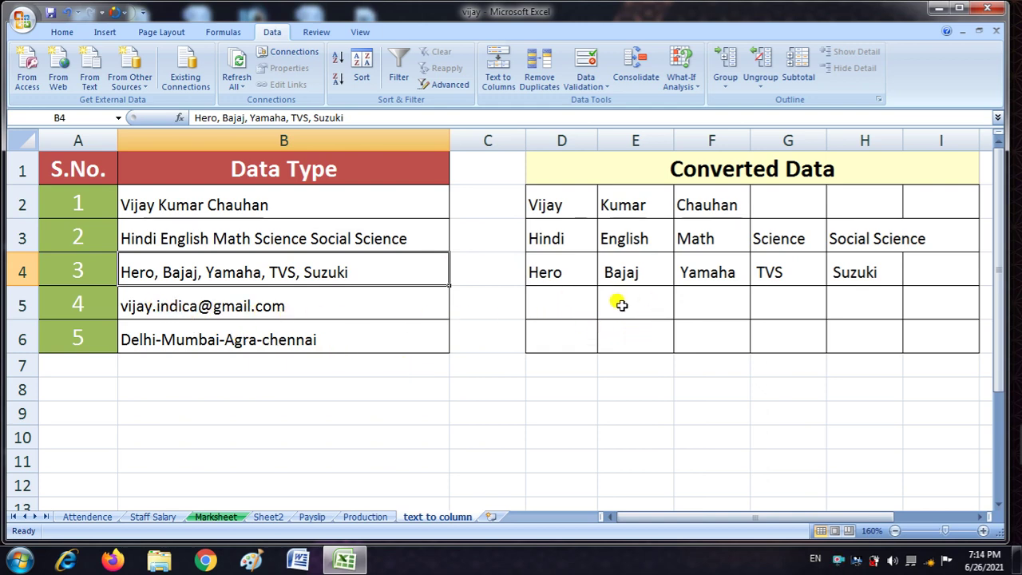
Step: Select B5 and set its e-mail address to split at @ instead of comma
left_click(276, 306)
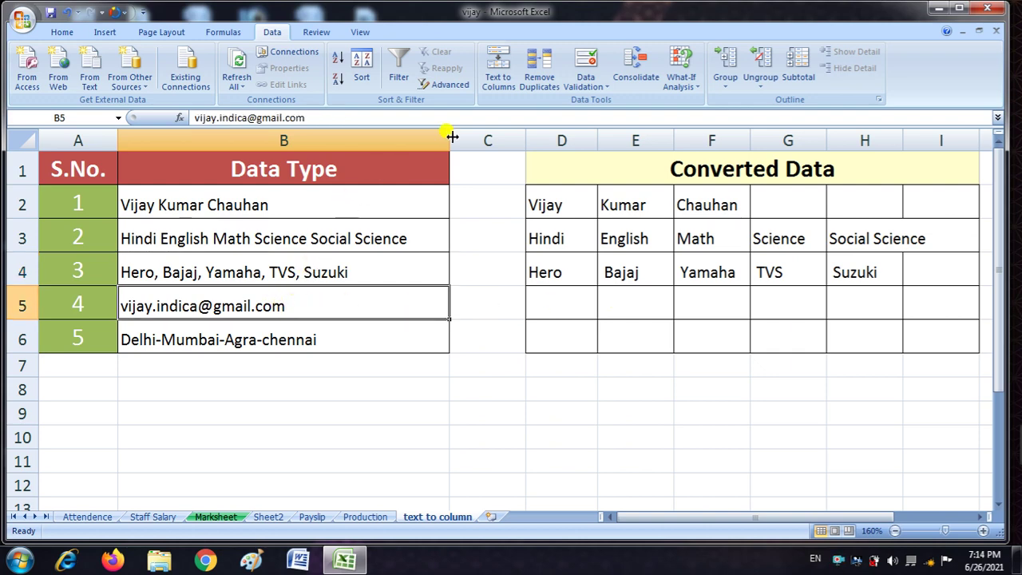
left_click(505, 65)
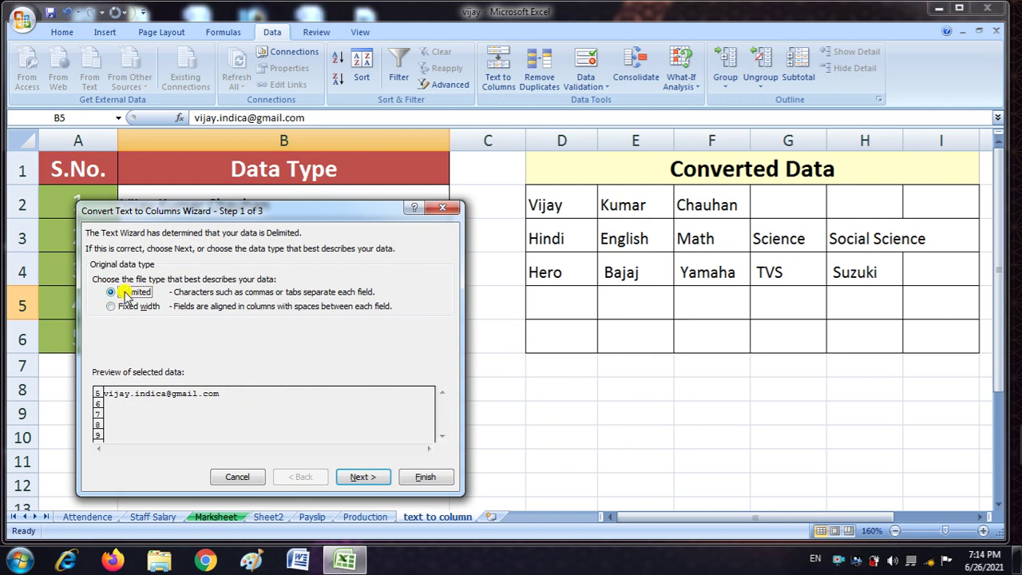
left_click_drag(212, 210, 490, 221)
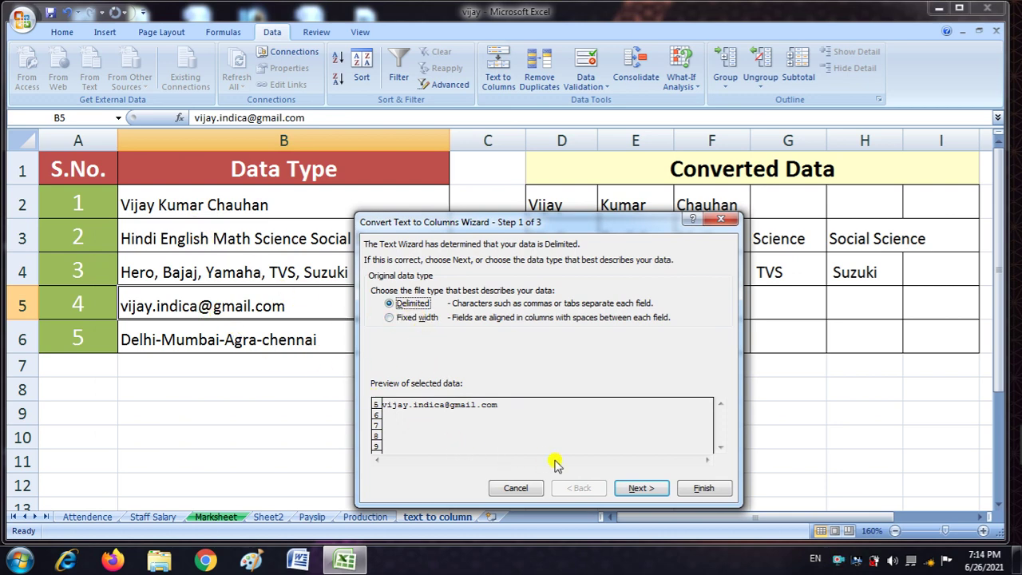
left_click(644, 490)
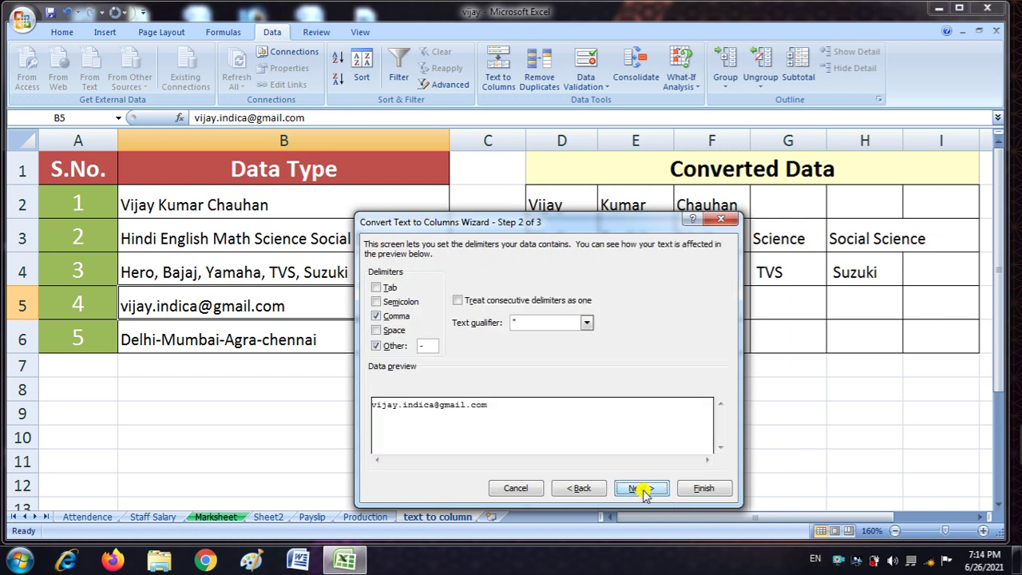
left_click(376, 317)
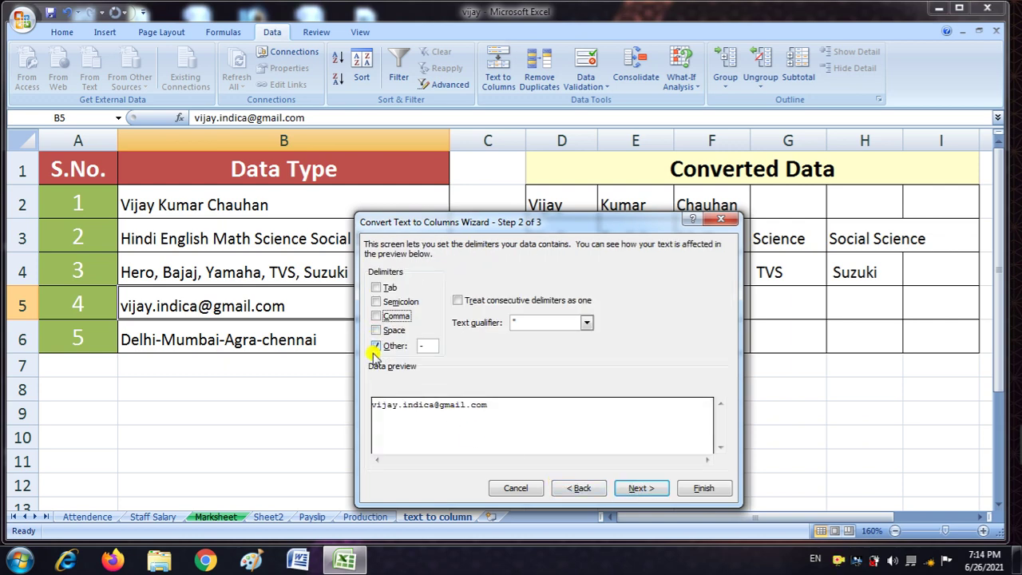
left_click(425, 348)
type("@")
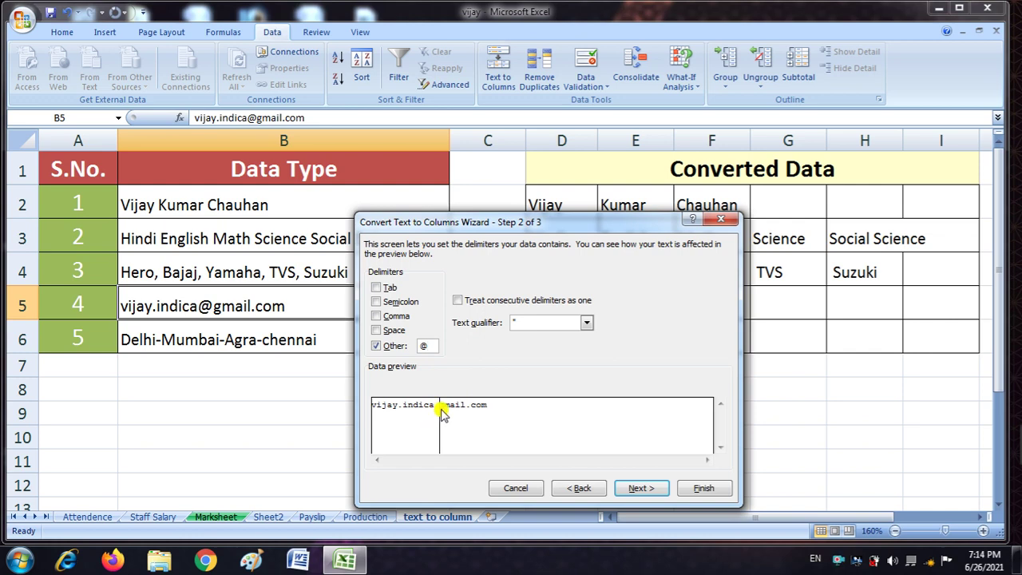
left_click(662, 488)
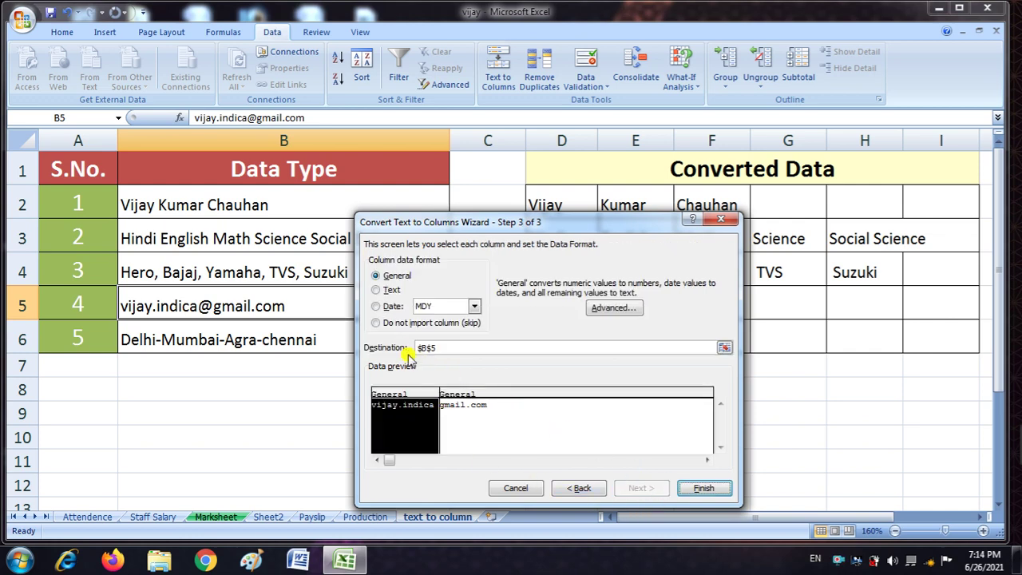
Step: Output the split e-mail to D5 and E5, confirm replacing, and widen column D
left_click_drag(459, 348, 407, 347)
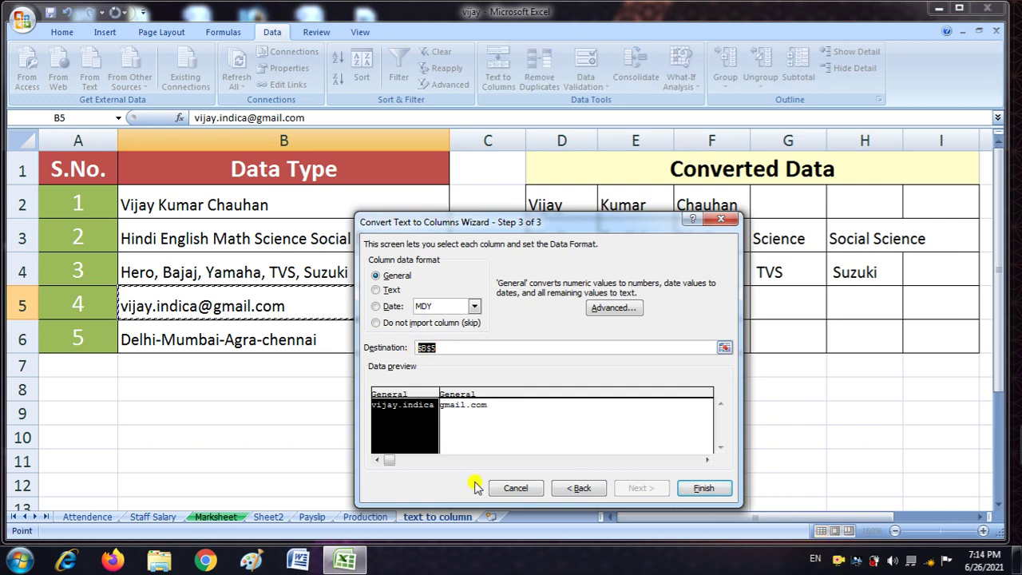
key("BackSpace")
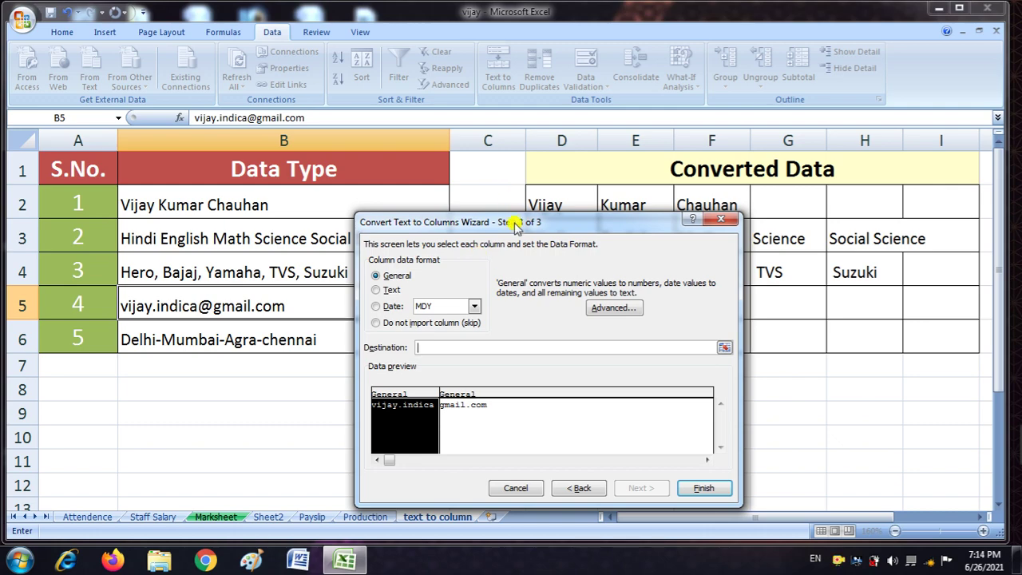
mouse_move(514, 224)
left_mouse_down()
mouse_move(474, 249)
mouse_move(239, 256)
left_mouse_up()
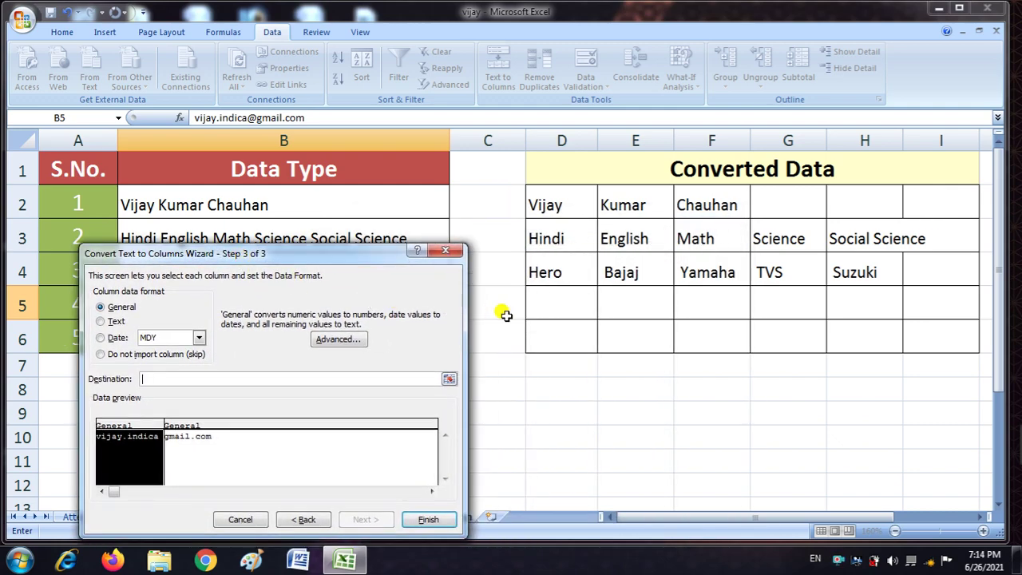
left_click(541, 310)
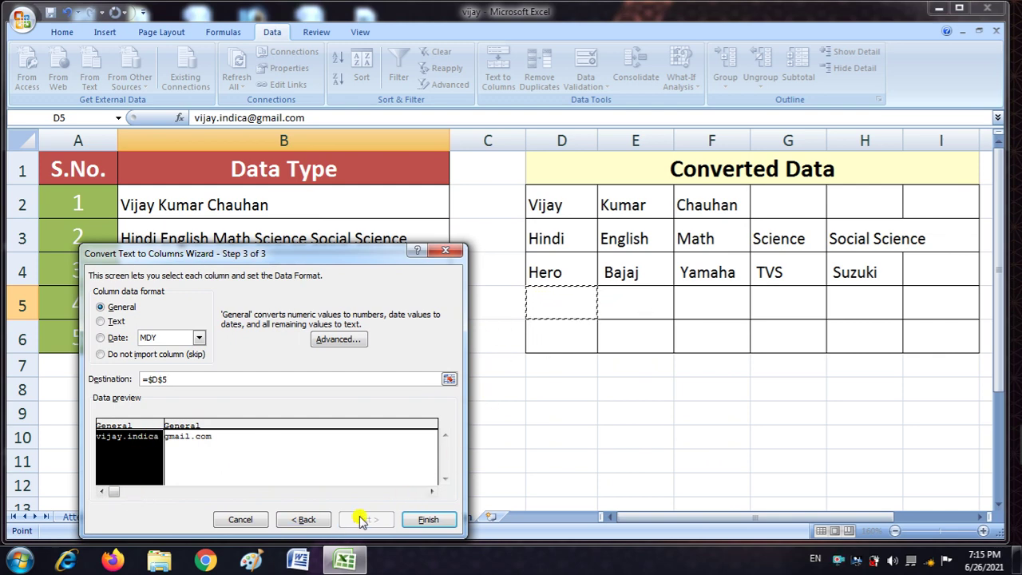
left_click(408, 519)
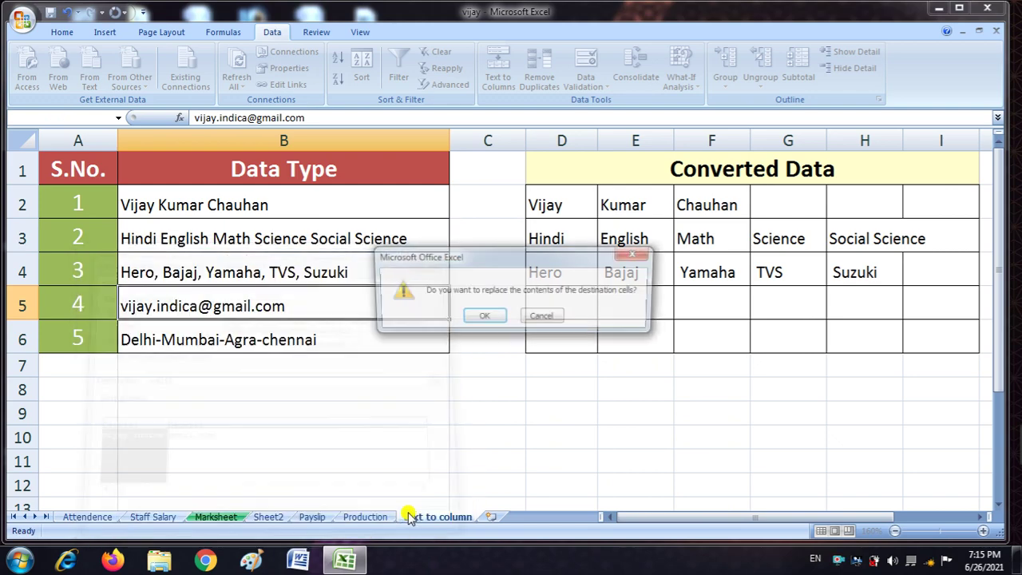
left_click(479, 317)
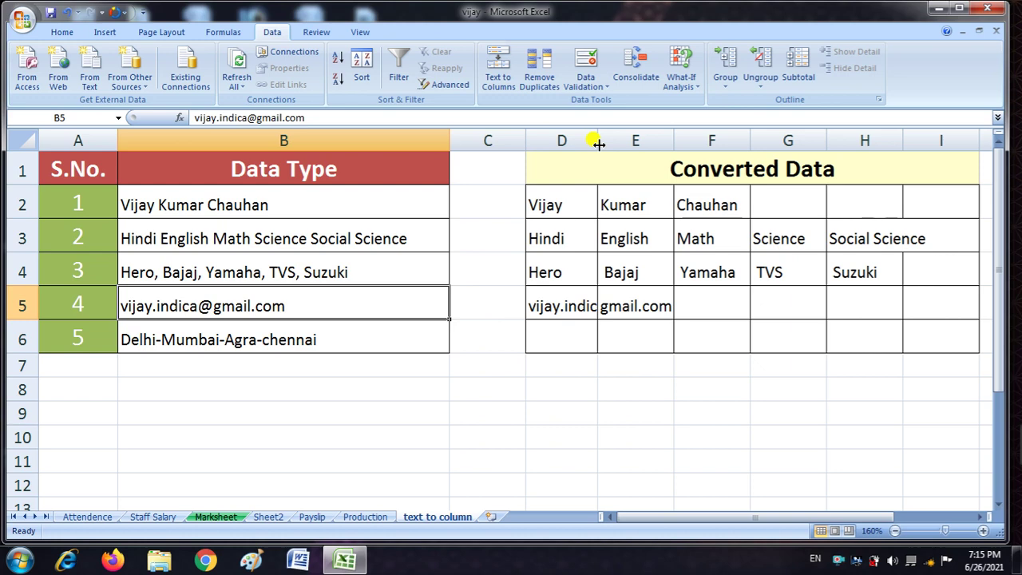
left_click_drag(598, 143, 623, 155)
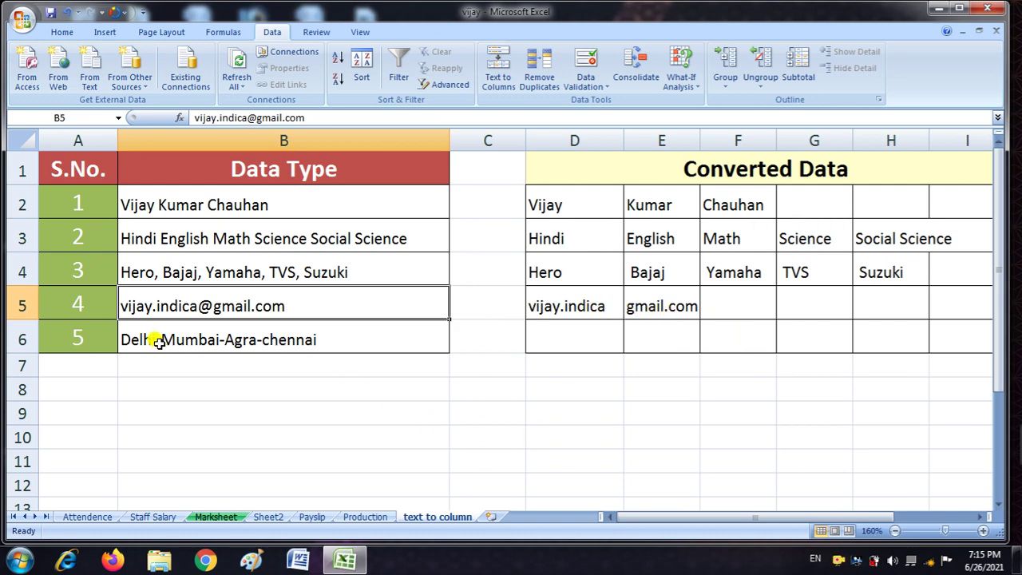
Step: Select B6 and set the wizard to split Delhi-Mumbai-Agra-chennai at '-' instead of @
left_click(269, 343)
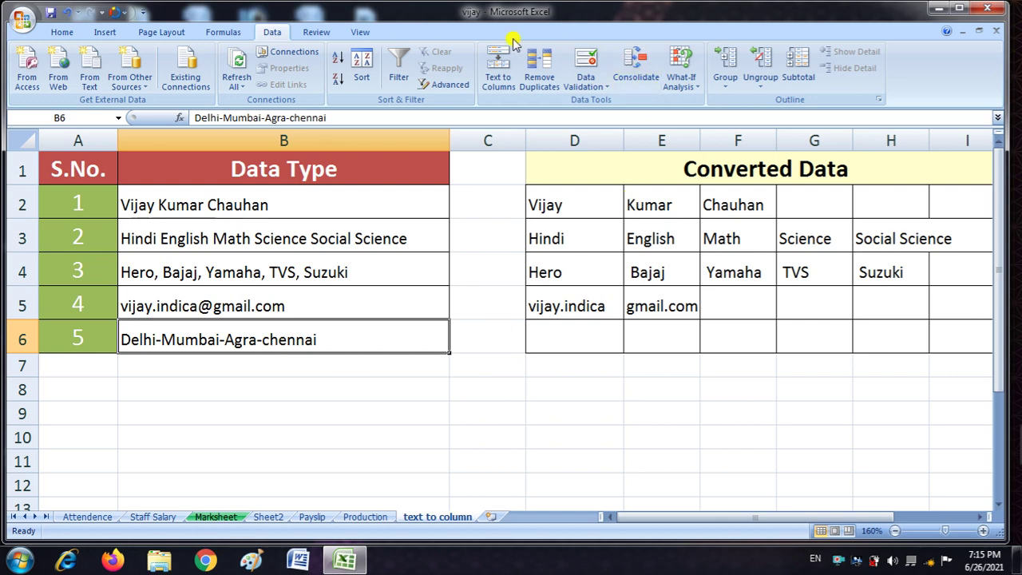
left_click(502, 73)
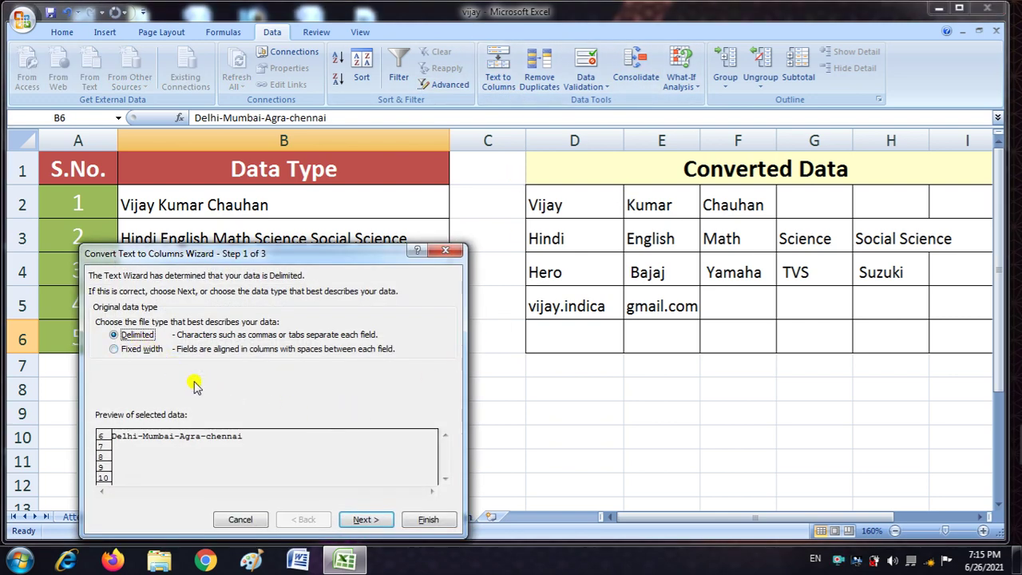
left_click(366, 519)
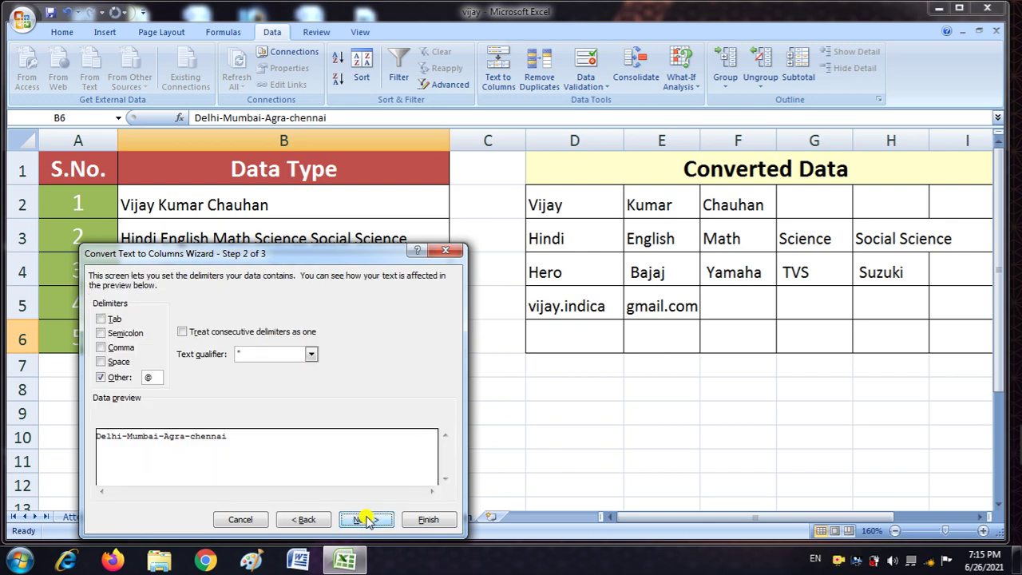
double_click(148, 377)
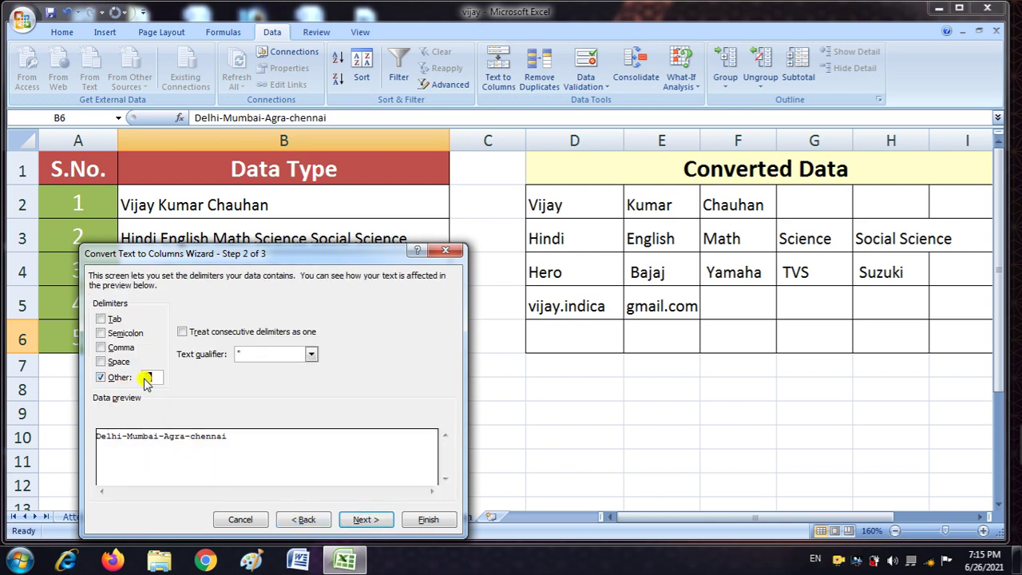
type("-")
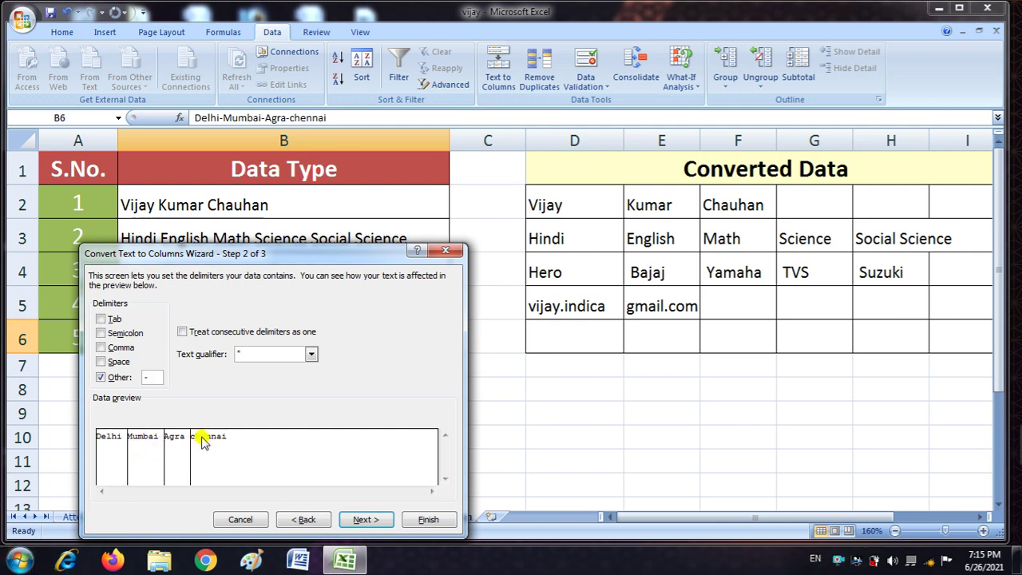
left_click(361, 519)
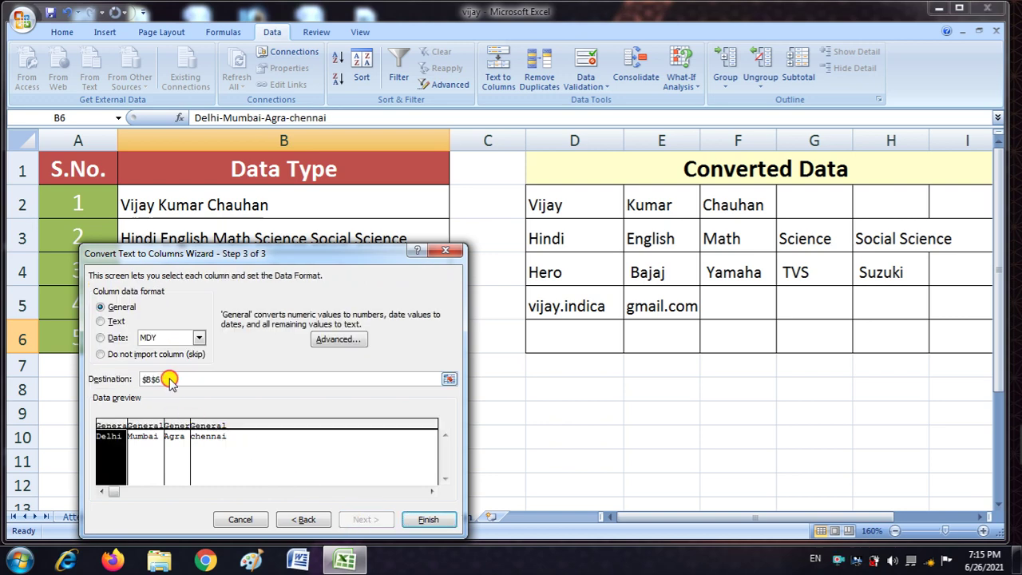
Step: Change the Text to Columns destination to D6 and finish, accepting replacement of the destination cells
left_click_drag(165, 379, 122, 380)
key("BackSpace")
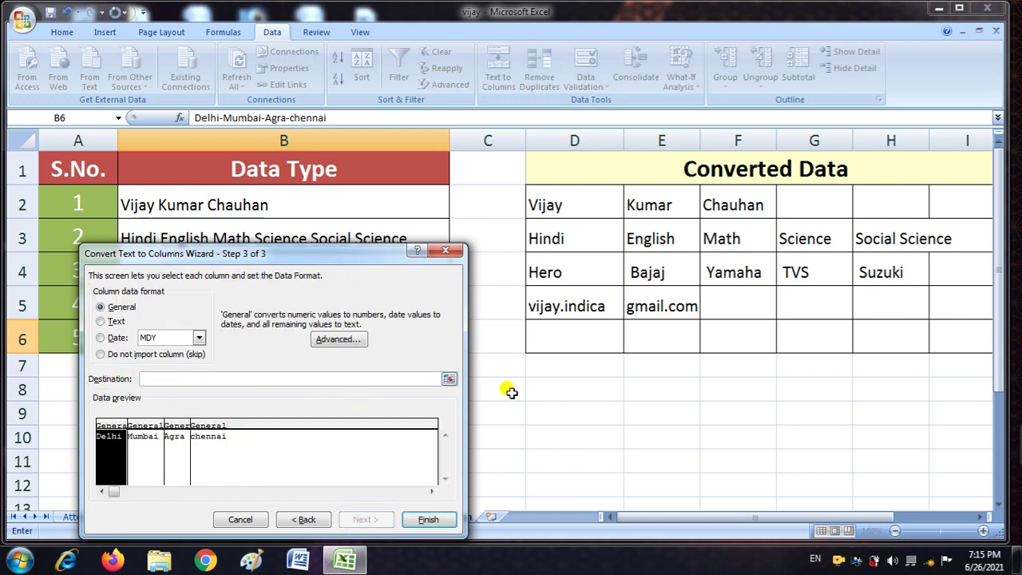
left_click(553, 335)
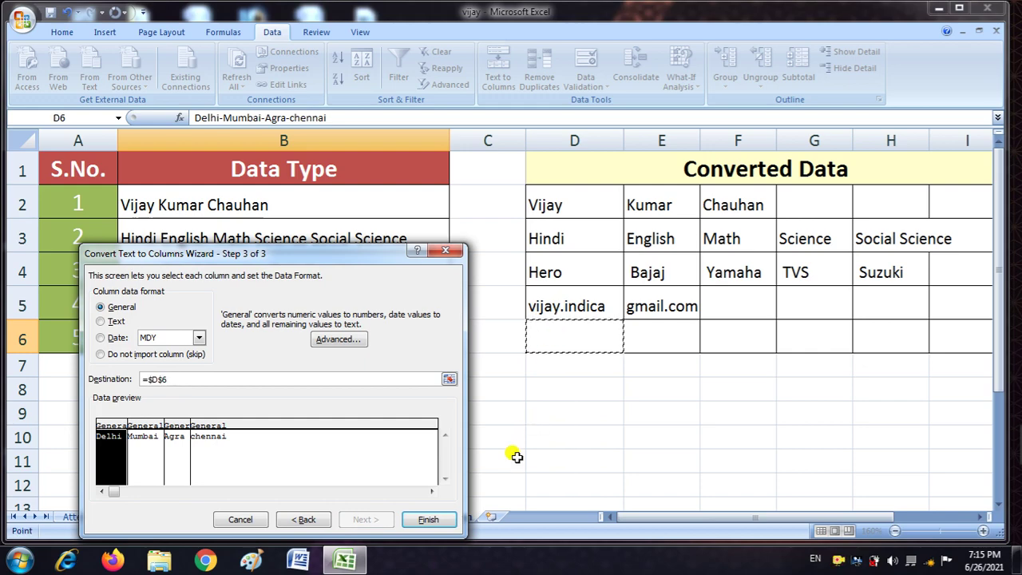
left_click(428, 519)
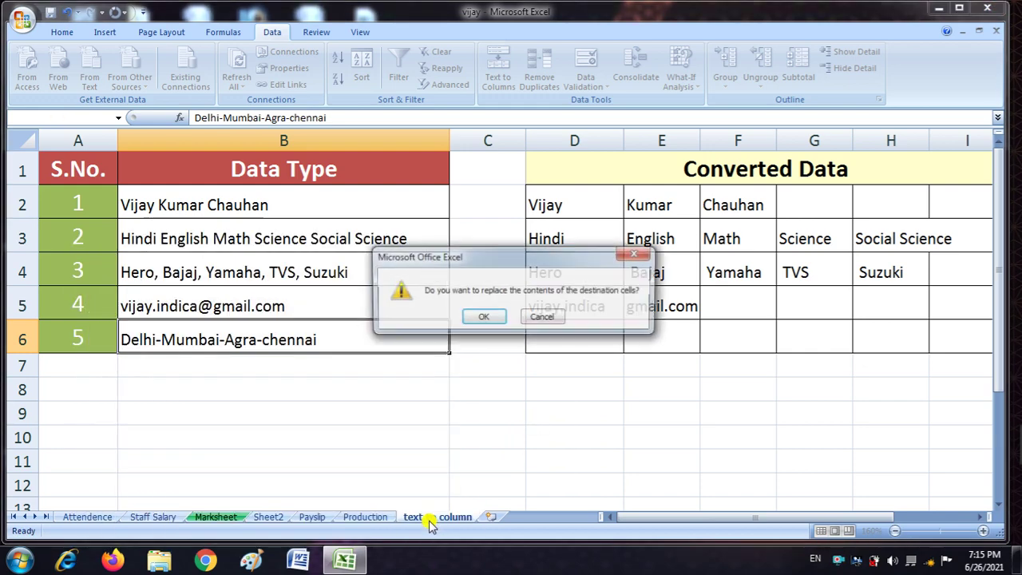
left_click(483, 317)
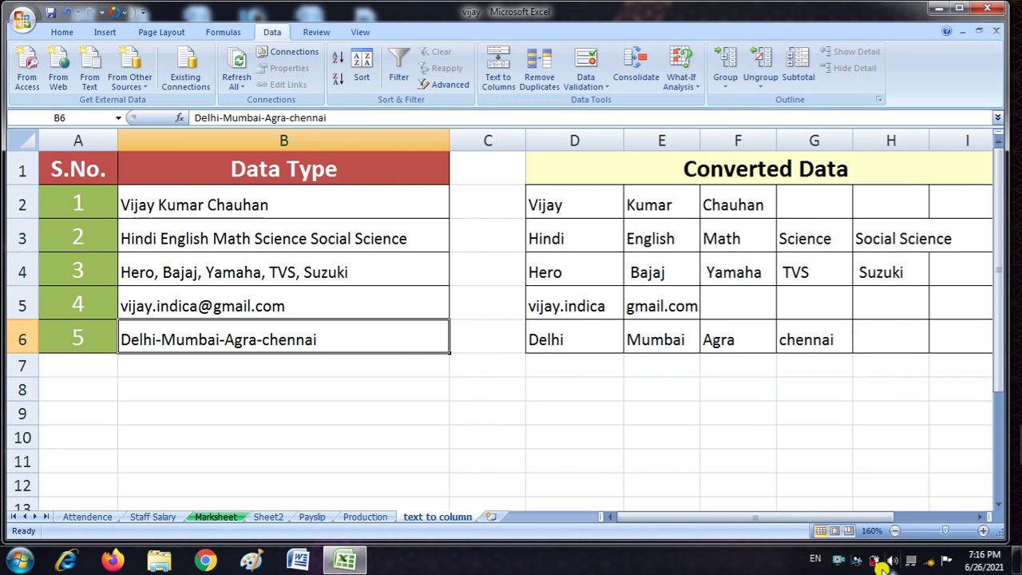
right_click(836, 563)
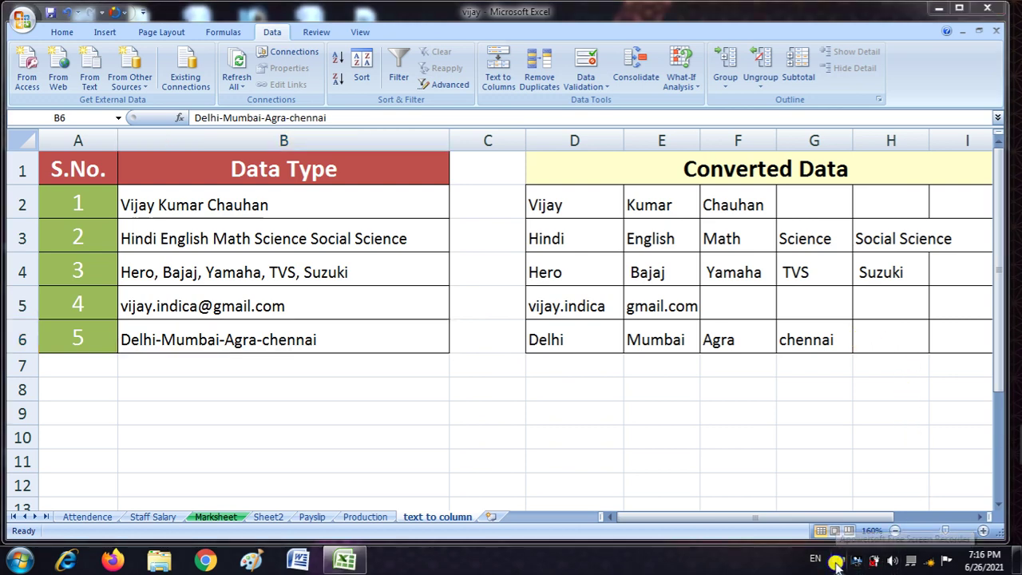